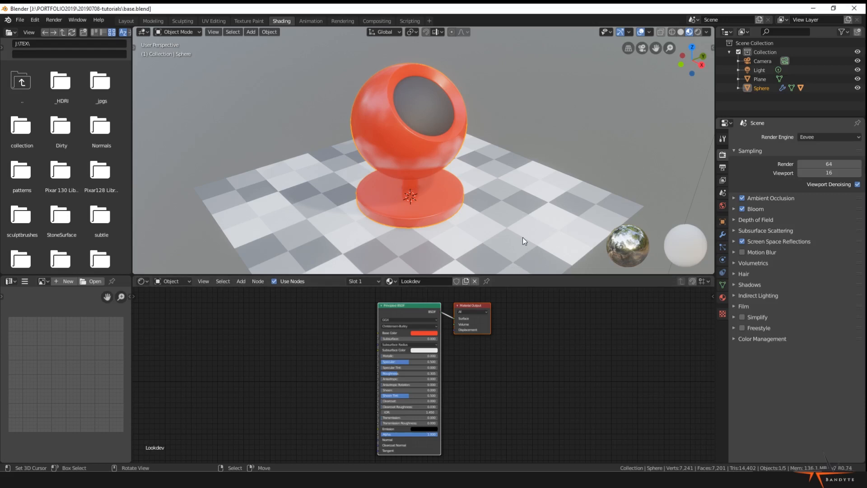
Enlarge the shader node editor beneath the 3D view to give the Principled BSDF node more room.
left_click_drag(521, 275, 361, 229)
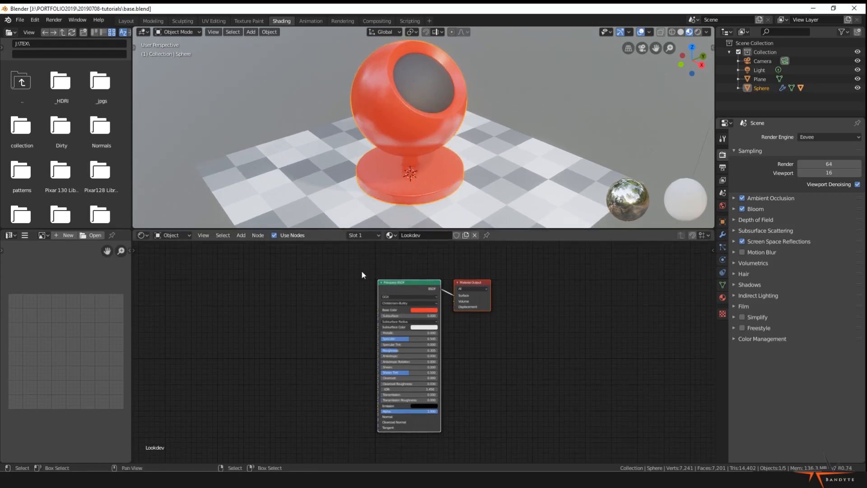
scroll(362, 270, "up", 3)
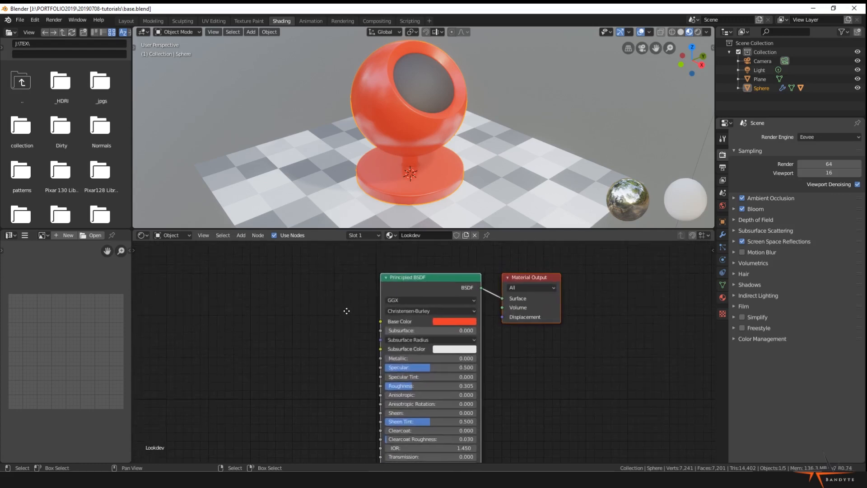
scroll(346, 296, "up", 2)
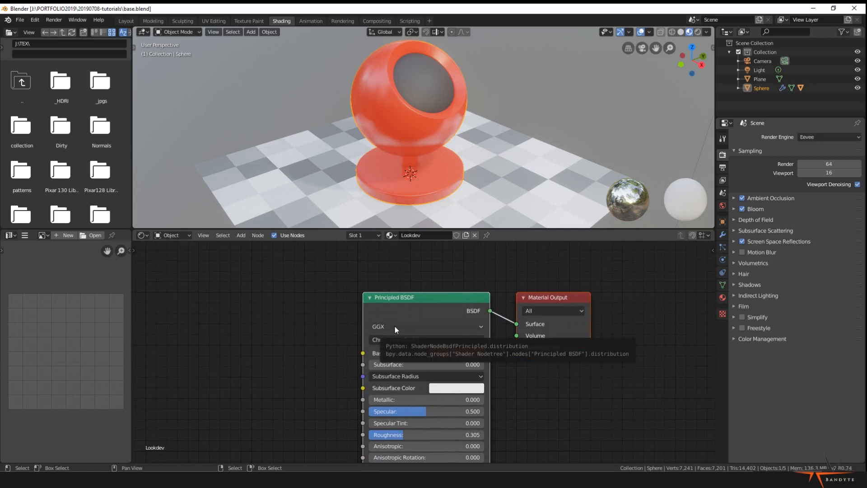
Examine the Principled BSDF node's distribution and subsurface method options and its list of parameters.
left_click(394, 325)
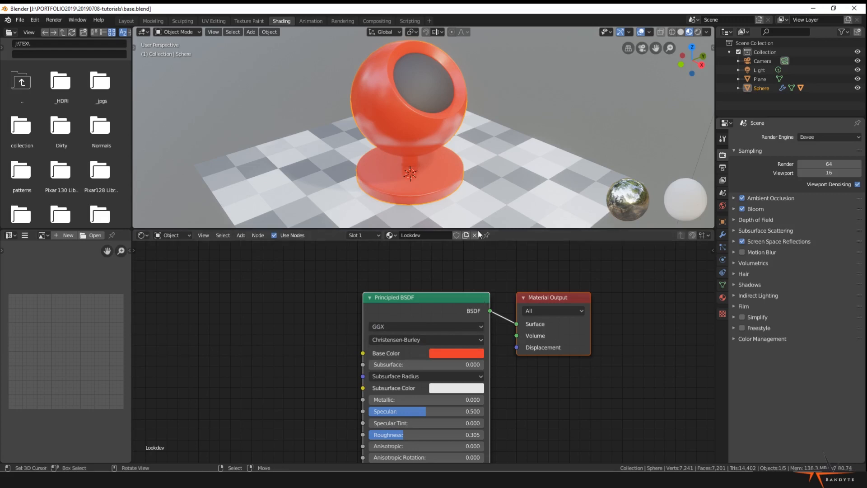
middle_click_drag(594, 386, 541, 360)
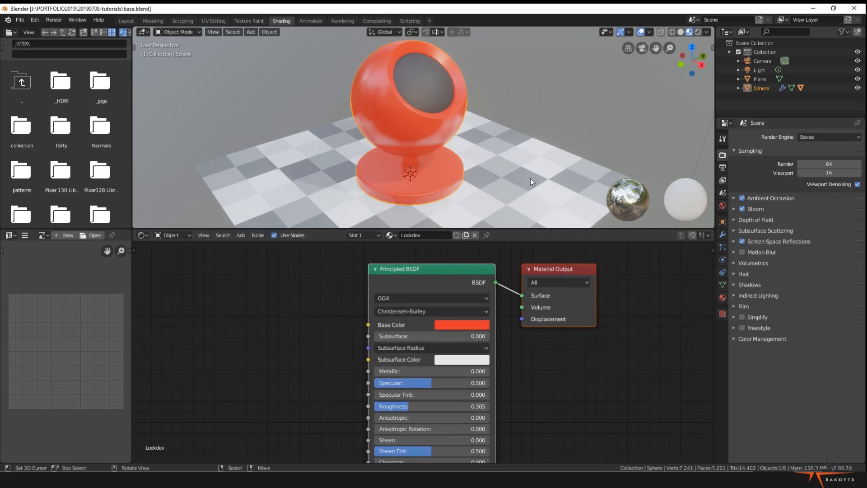
left_click(430, 312)
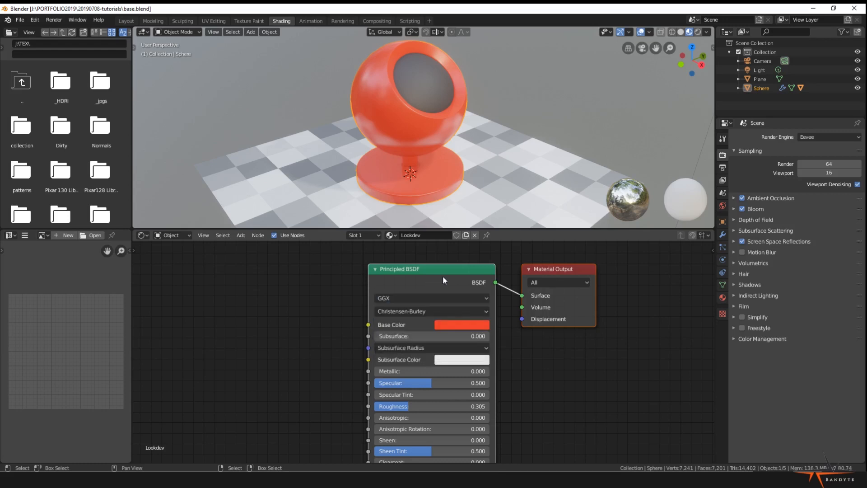
middle_click_drag(512, 330, 506, 310)
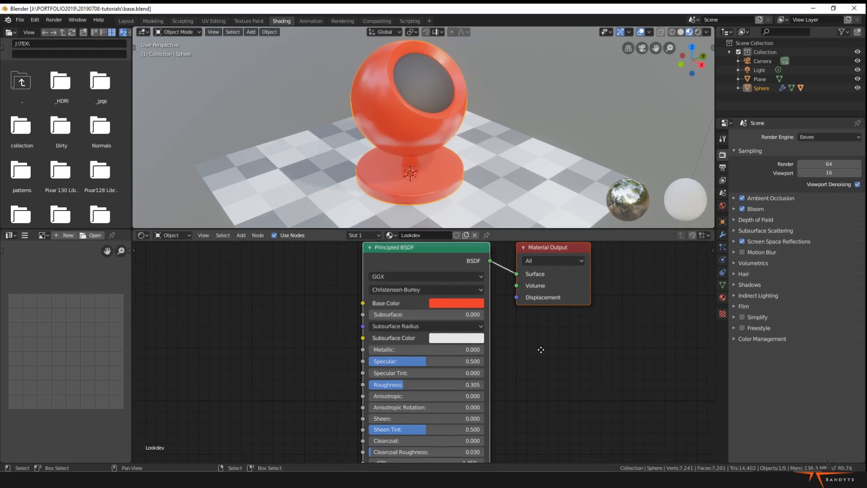
middle_click_drag(542, 353, 537, 332)
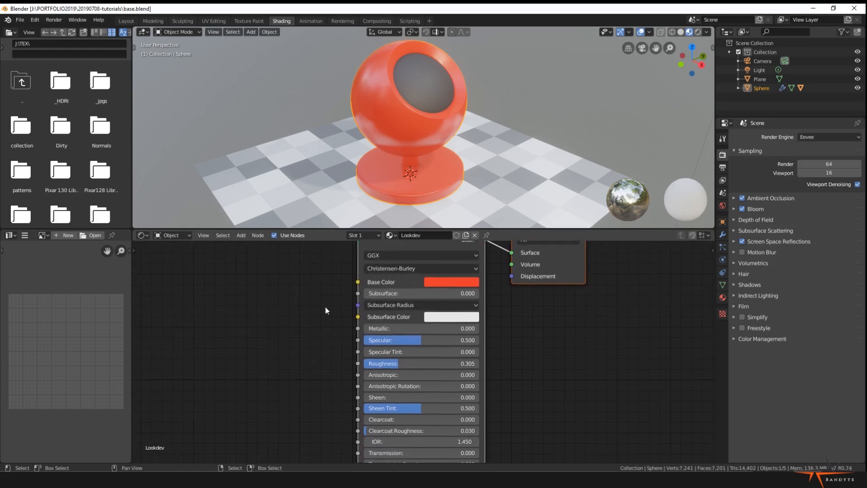
middle_click_drag(324, 305, 344, 309)
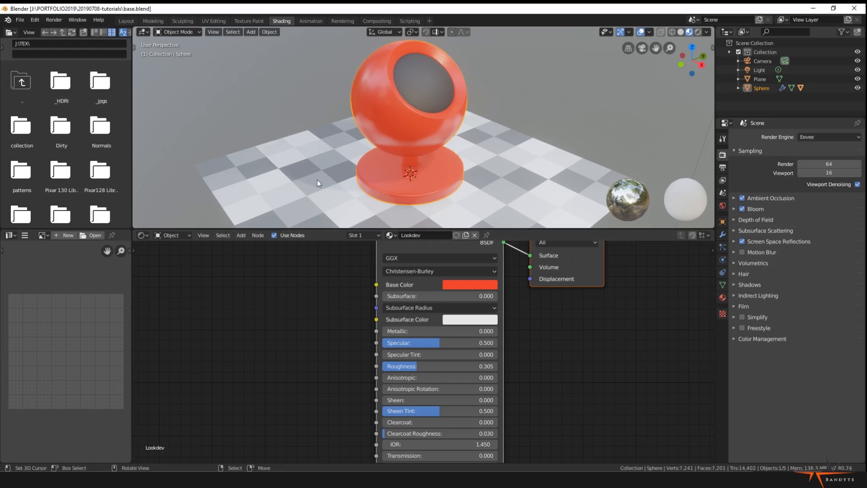
middle_click_drag(330, 312, 312, 316)
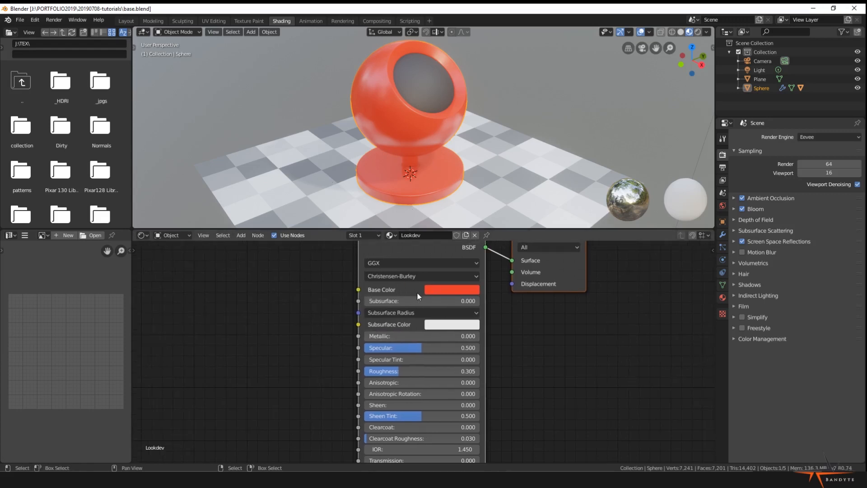
Try an off-white and a muted green Base Color on the Principled BSDF node using HSV values.
left_click(459, 289)
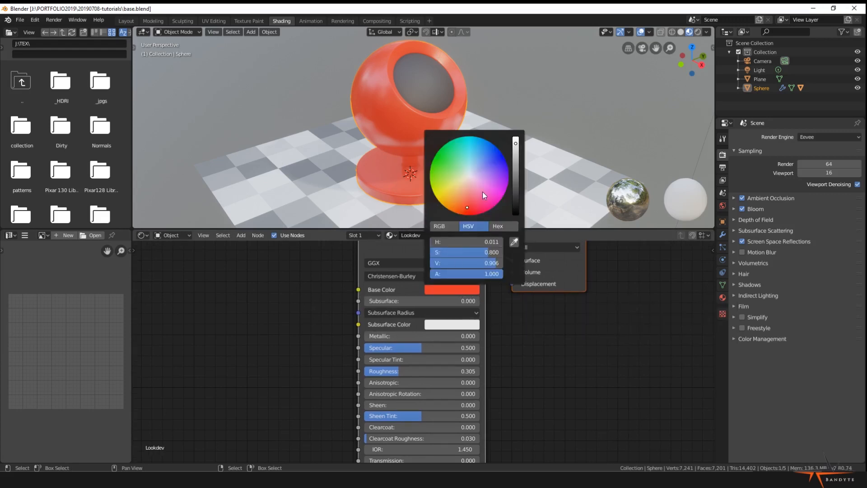
mouse_move(458, 195)
left_mouse_down()
mouse_move(443, 161)
mouse_move(469, 146)
mouse_move(492, 155)
mouse_move(498, 181)
mouse_move(469, 205)
mouse_move(445, 193)
mouse_move(444, 161)
mouse_move(489, 168)
mouse_move(490, 194)
mouse_move(451, 190)
mouse_move(464, 182)
mouse_move(442, 197)
mouse_move(468, 180)
mouse_move(452, 207)
mouse_move(477, 209)
mouse_move(505, 183)
mouse_move(468, 140)
mouse_move(438, 158)
mouse_move(441, 202)
mouse_move(456, 212)
mouse_move(487, 202)
mouse_move(468, 176)
left_mouse_up()
mouse_move(515, 154)
left_mouse_down()
mouse_move(515, 214)
mouse_move(516, 146)
left_mouse_up()
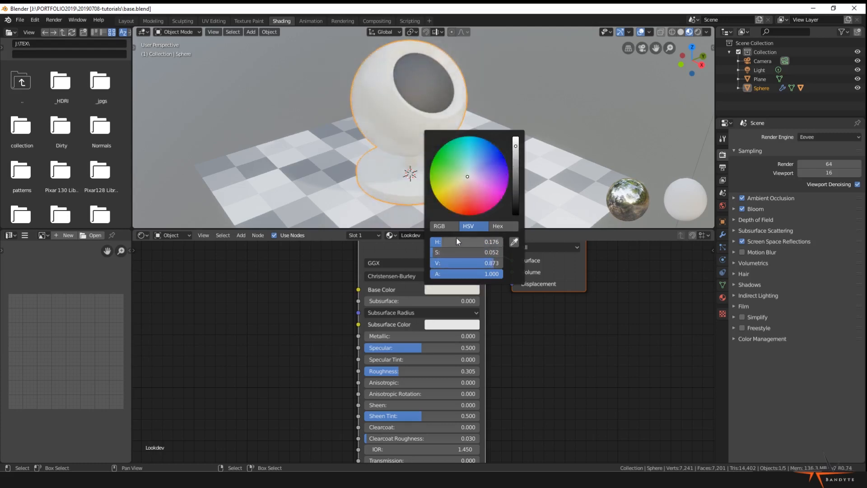
left_click_drag(457, 242, 442, 263)
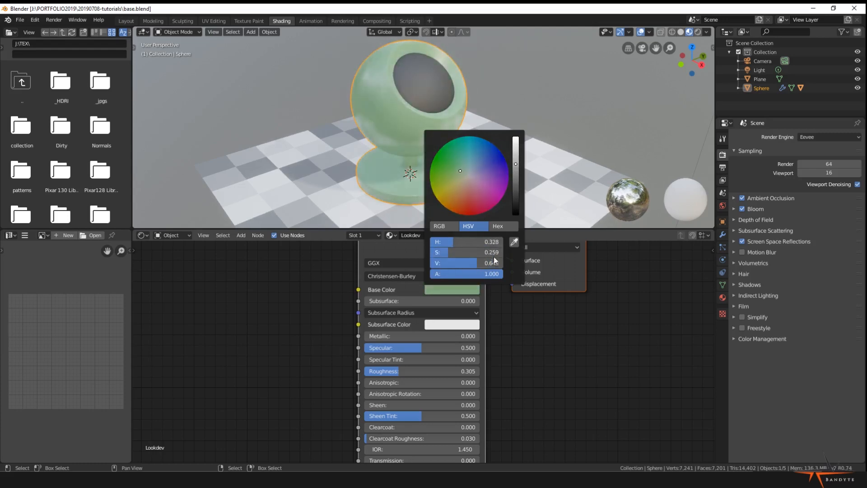
Adjust the Base Color's RGB values and shift its hue to a muted orange-red.
left_click(449, 227)
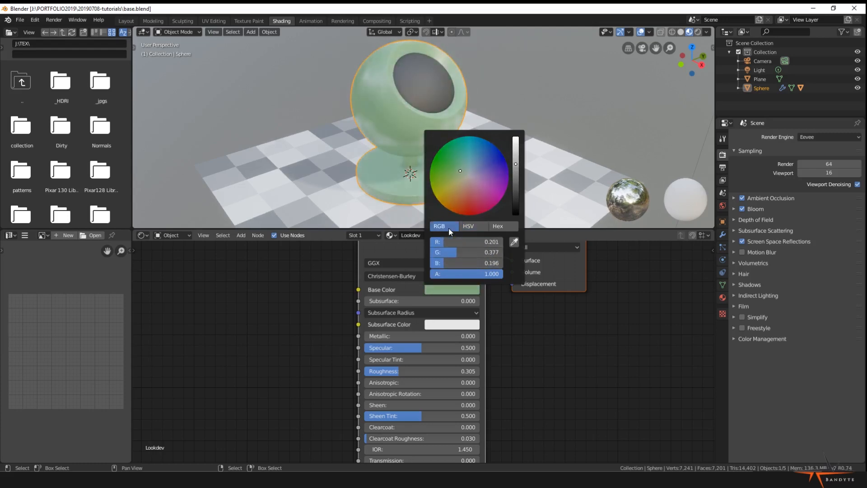
left_click_drag(454, 242, 480, 263)
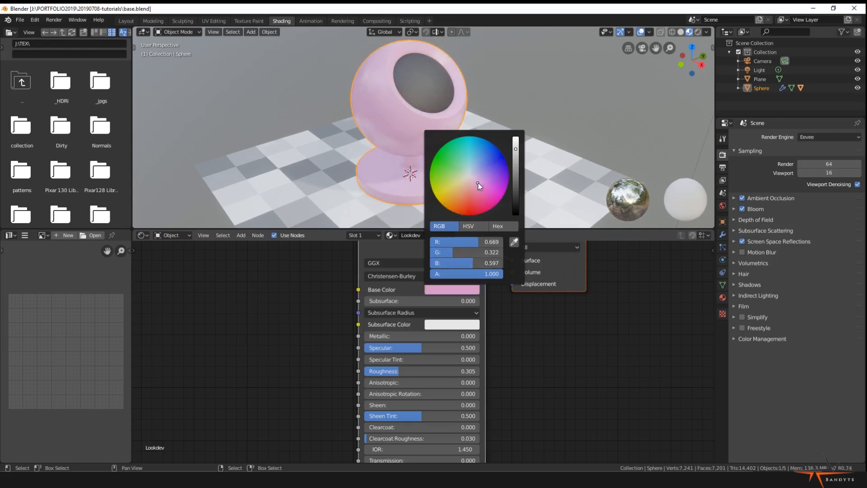
mouse_move(478, 182)
left_mouse_down()
mouse_move(481, 148)
mouse_move(458, 183)
mouse_move(465, 185)
mouse_move(454, 187)
mouse_move(468, 198)
left_mouse_up()
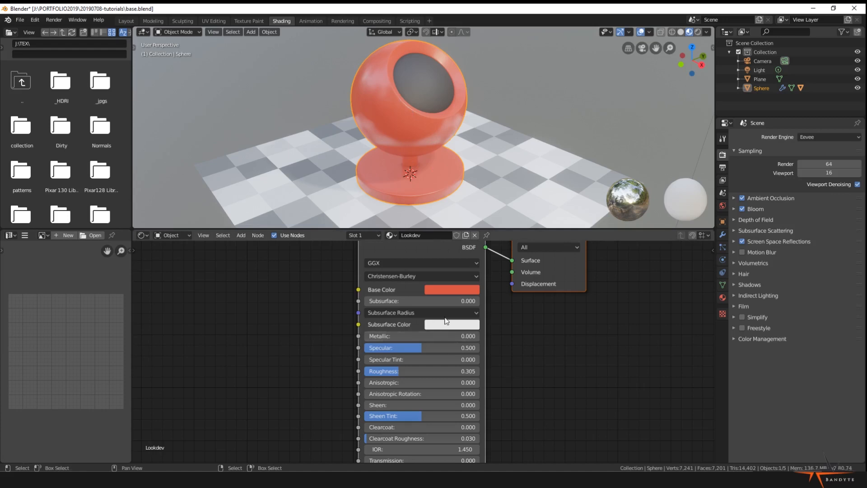
Raise the Principled BSDF's Subsurface to 1.000 to preview it on the sphere, then lower it to 0.168.
left_click_drag(410, 302, 480, 303)
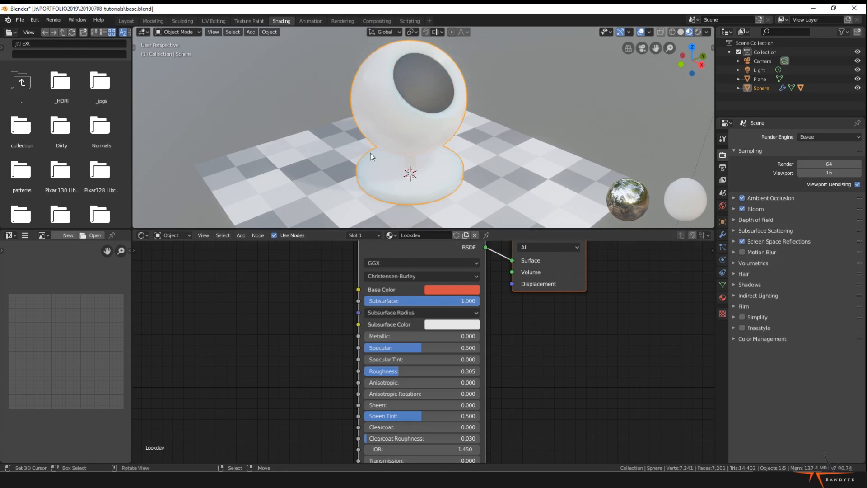
mouse_move(371, 154)
middle_mouse_down()
mouse_move(283, 160)
mouse_move(470, 167)
mouse_move(366, 161)
middle_mouse_up()
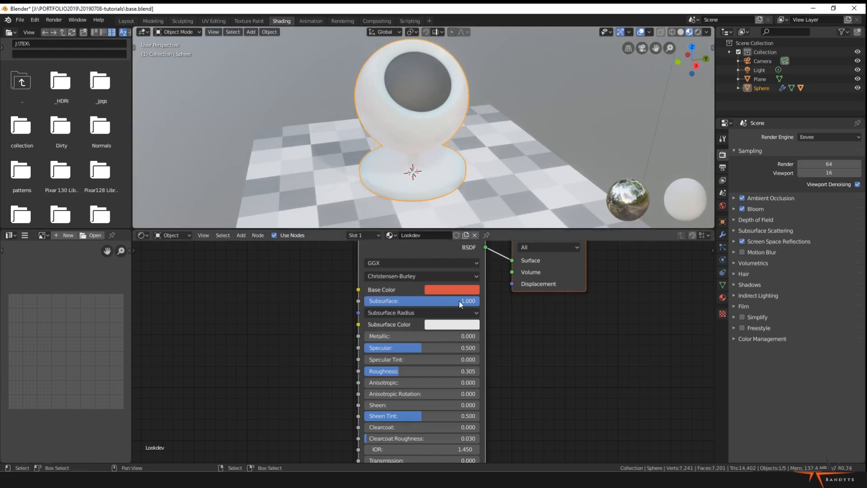
mouse_move(458, 301)
left_mouse_down()
mouse_move(353, 301)
mouse_move(384, 301)
left_mouse_up()
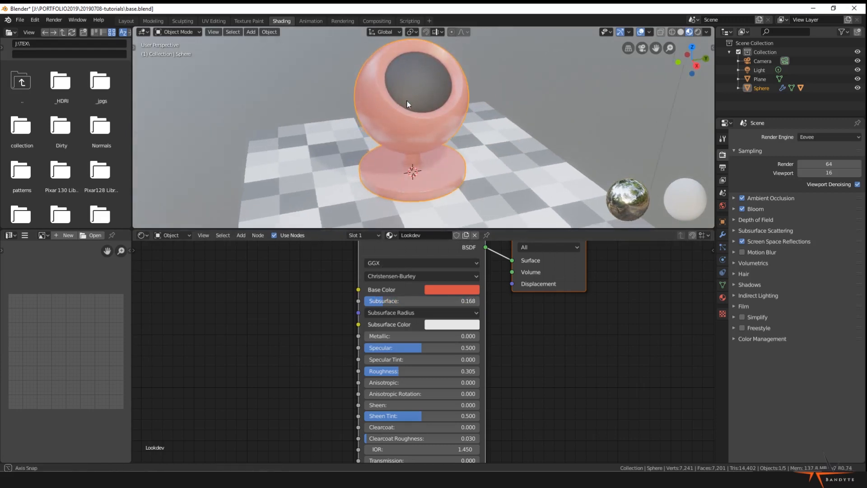
middle_click_drag(406, 99, 431, 161)
Try a second Subsurface Radius value of 0.810 and inspect its effect on the sphere's rim up close.
left_click(424, 313)
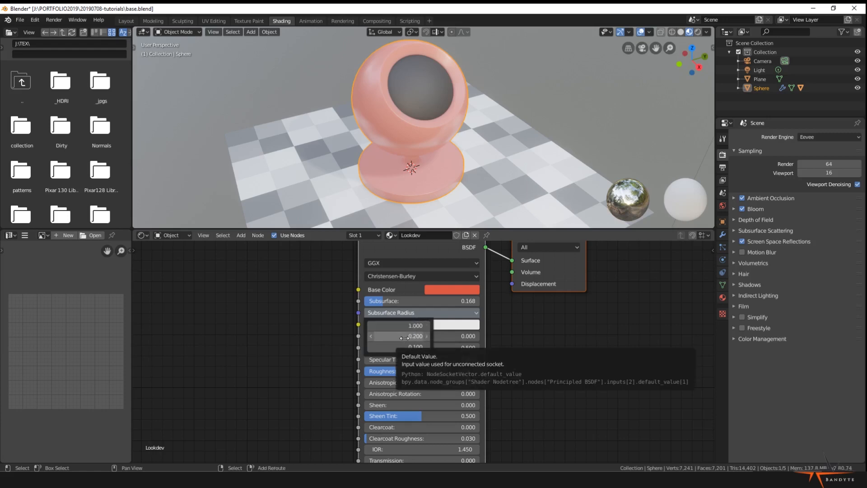
left_click_drag(402, 336, 425, 336, "shift")
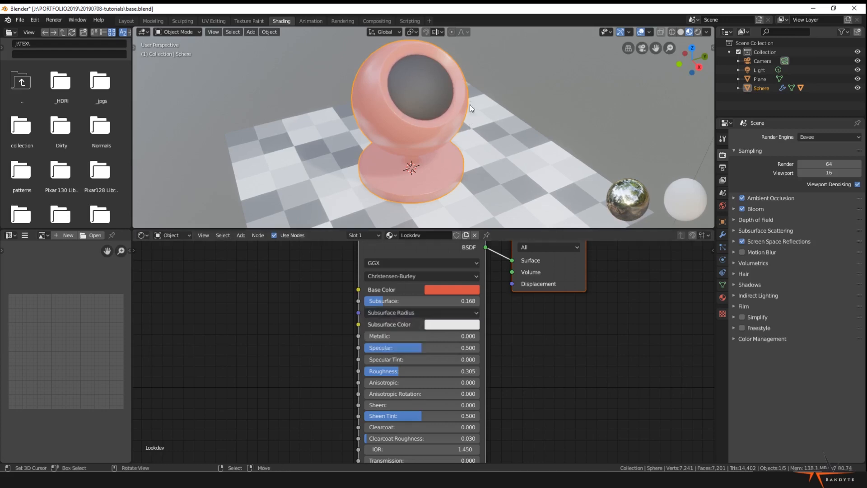
scroll(470, 101, "up", 5)
scroll(470, 101, "up", 6)
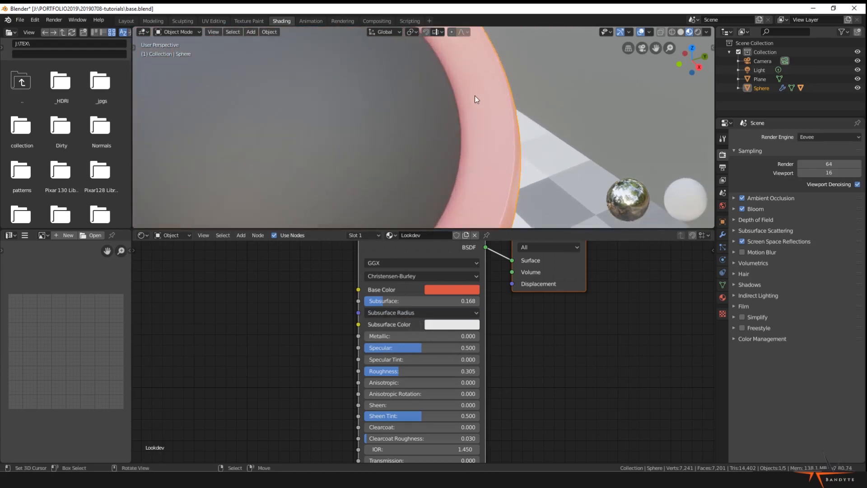
scroll(462, 131, "up", 2)
Reset the second Subsurface Radius value to 0.2 and check the shading around the sphere's opening.
left_click(395, 312)
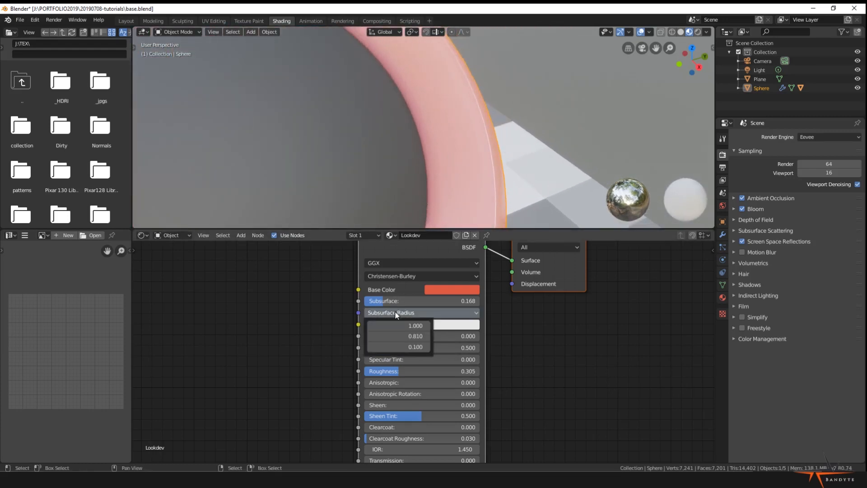
mouse_move(404, 337)
left_mouse_down()
mouse_move(433, 338)
mouse_move(409, 337)
left_mouse_up()
left_click(403, 338)
type("0.18")
key("BackSpace")
key("BackSpace")
type("2")
key("Return")
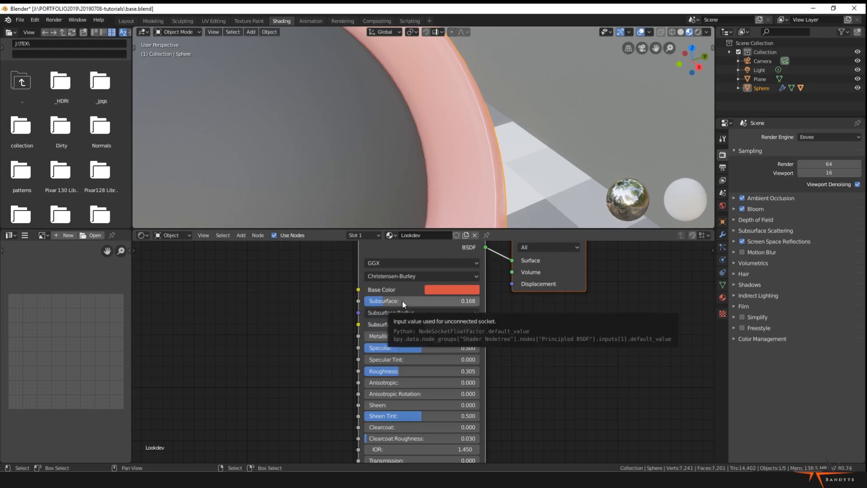
scroll(450, 89, "down", 5)
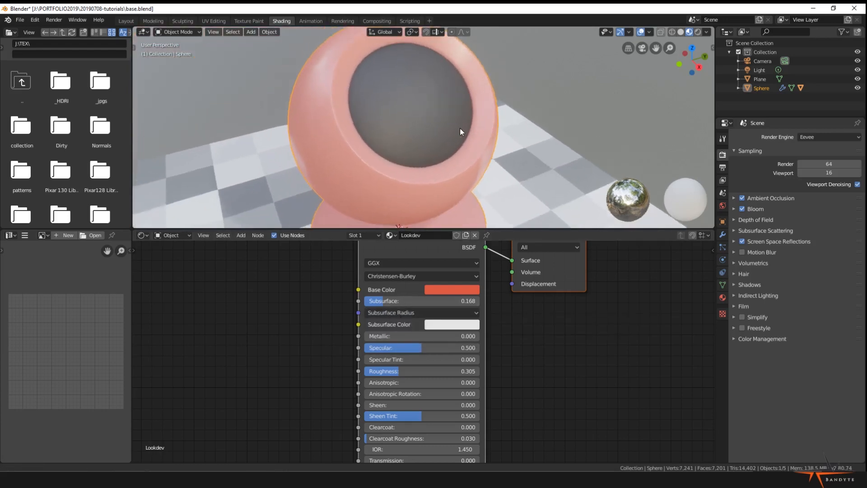
middle_click_drag(460, 128, 440, 181)
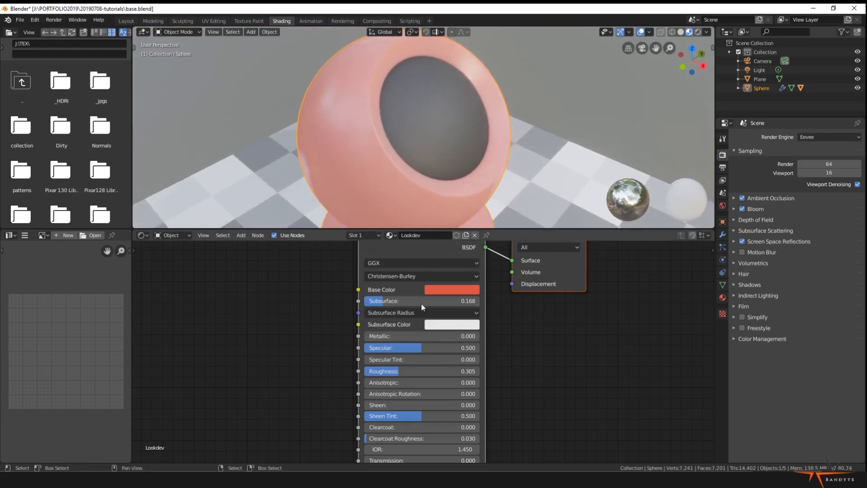
Reopen the Subsurface Radius values, enter 0.2 for the second one and view the sphere from another angle.
left_click(421, 311)
middle_click_drag(481, 140, 432, 269)
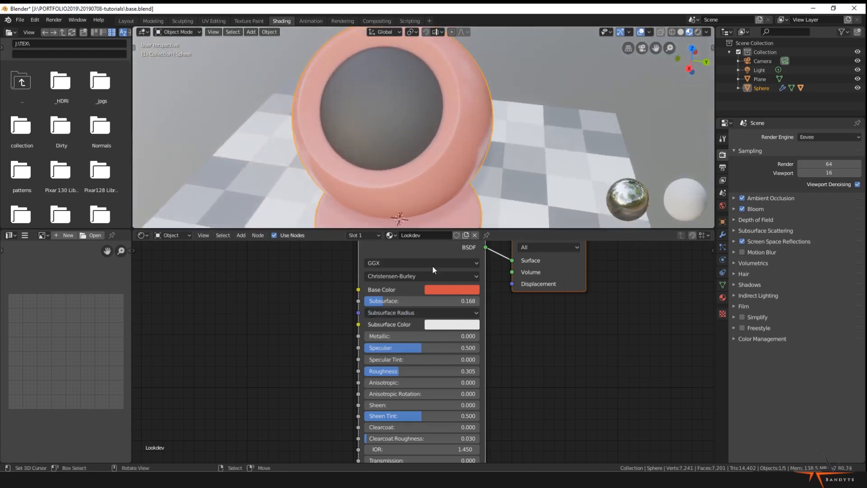
left_click(419, 311)
left_click(407, 335)
type("0.2")
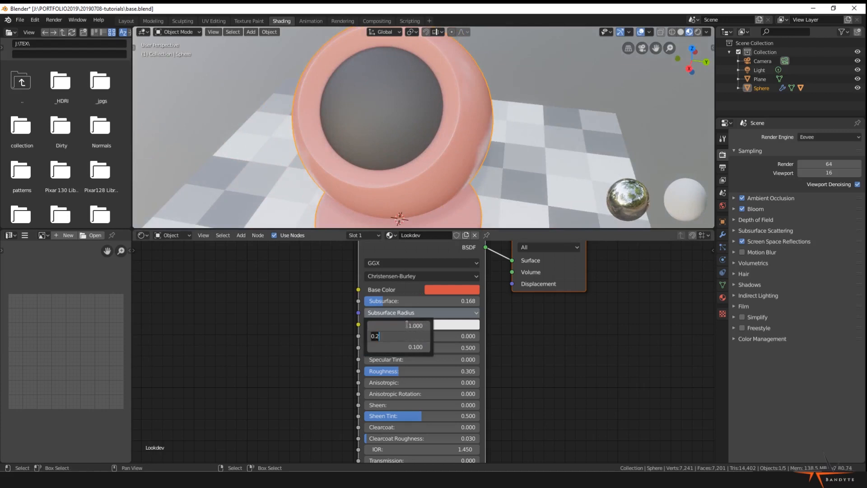
key("Return")
middle_click_drag(481, 134, 528, 152)
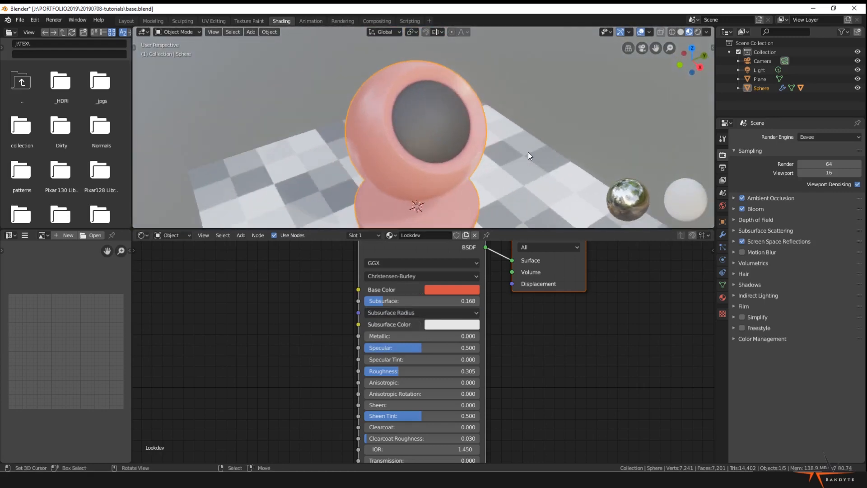
scroll(535, 146, "up", 2)
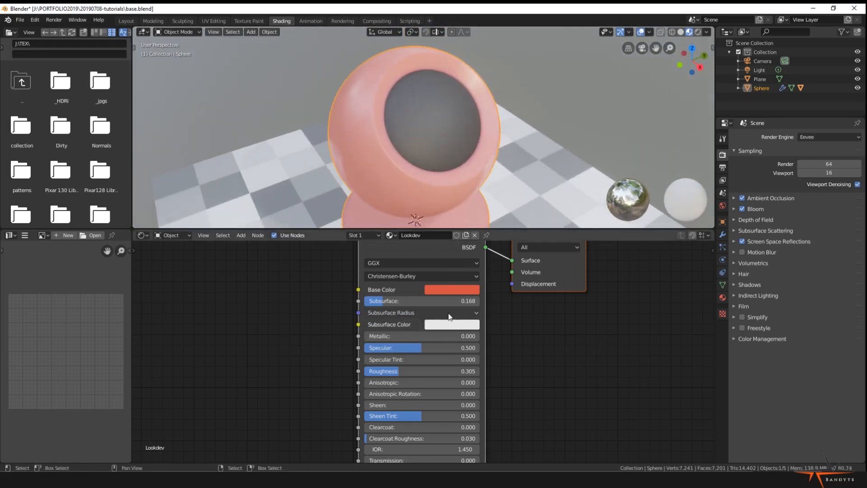
Set the third Subsurface Radius value of the Principled BSDF node to 1.
left_click(384, 312)
left_click(391, 313)
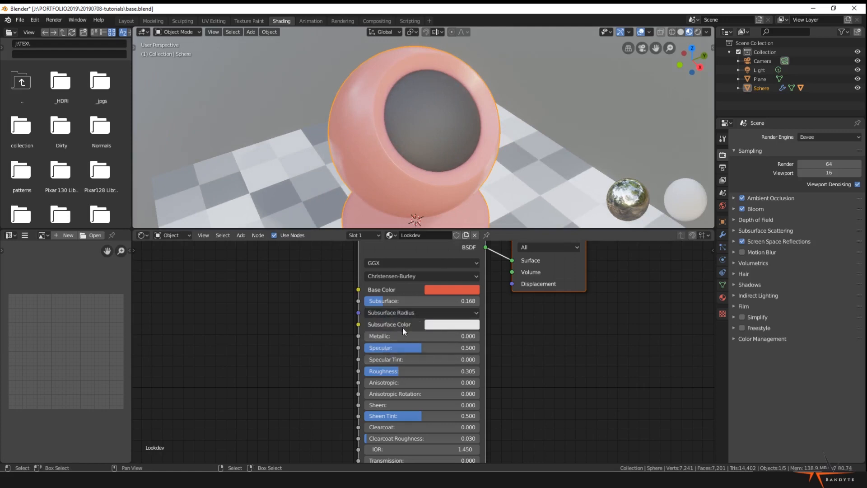
left_click(400, 312)
left_click(397, 346)
type("1")
key("Return")
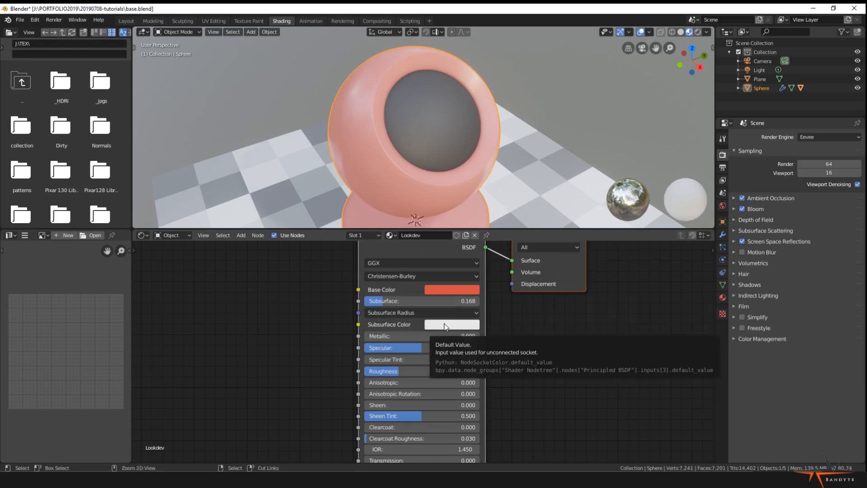
Paste the orange-red Base Color into Subsurface Color, then shift the Subsurface Color to a pinkish red.
key("ctrl+v")
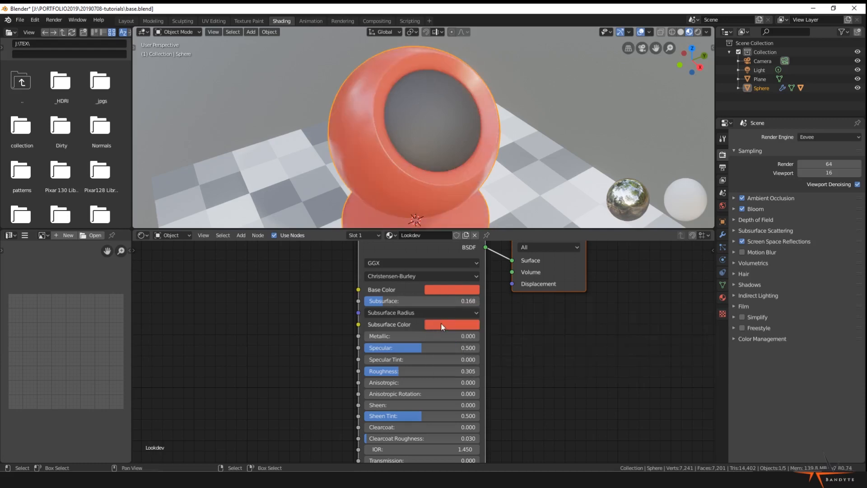
left_click(441, 323)
left_click_drag(473, 245, 478, 242)
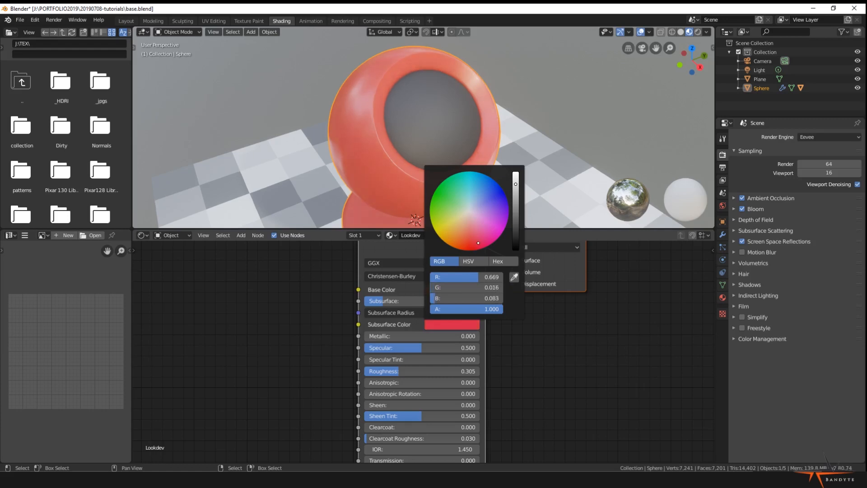
middle_click_drag(497, 181, 497, 97)
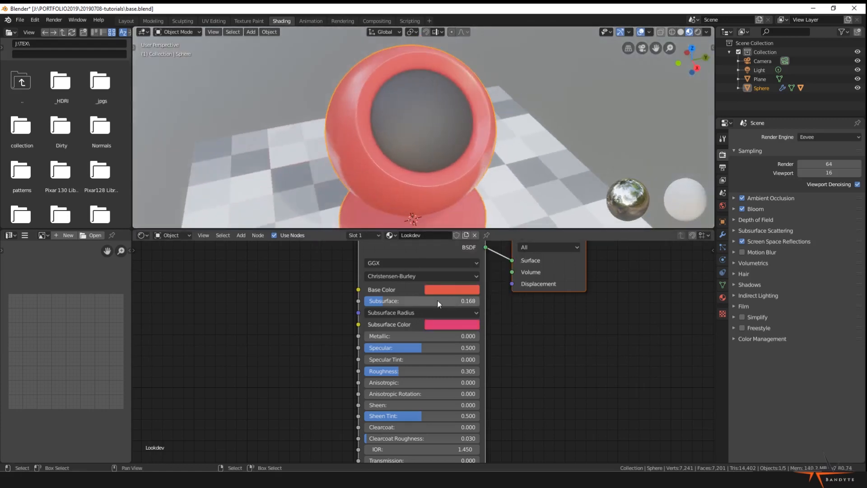
Raise the Subsurface value of the Principled BSDF node to 0.255 and view the sphere from a lower angle.
mouse_move(438, 300)
left_mouse_down()
mouse_move(460, 300)
mouse_move(447, 300)
left_mouse_up()
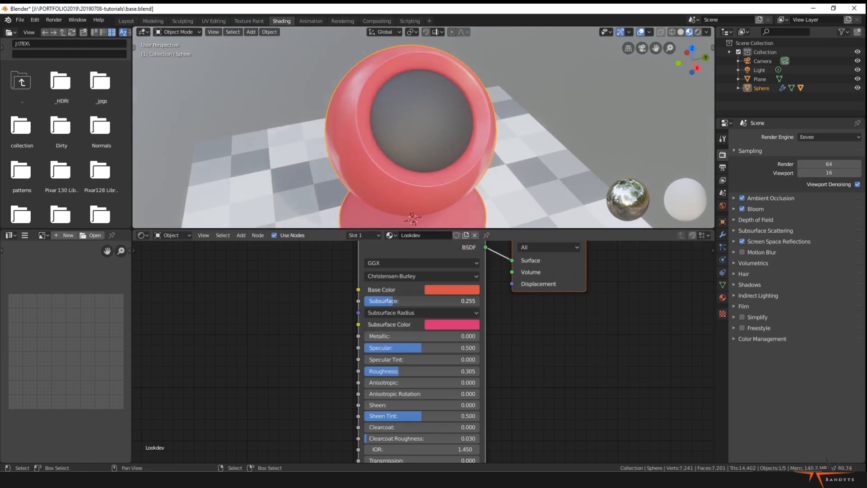
middle_click_drag(371, 156, 382, 138)
scroll(383, 138, "up", 3)
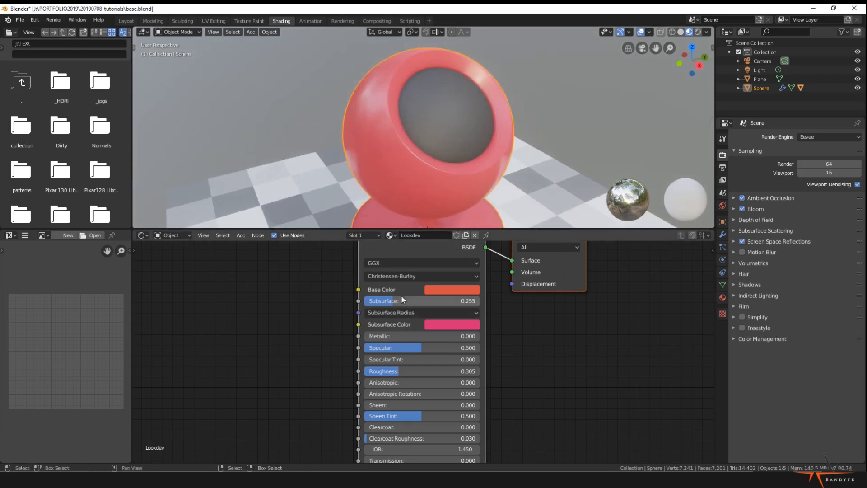
Set the Subsurface value of the Principled BSDF node to 0 and view the sphere's shading from other angles.
left_click_drag(412, 302, 383, 301)
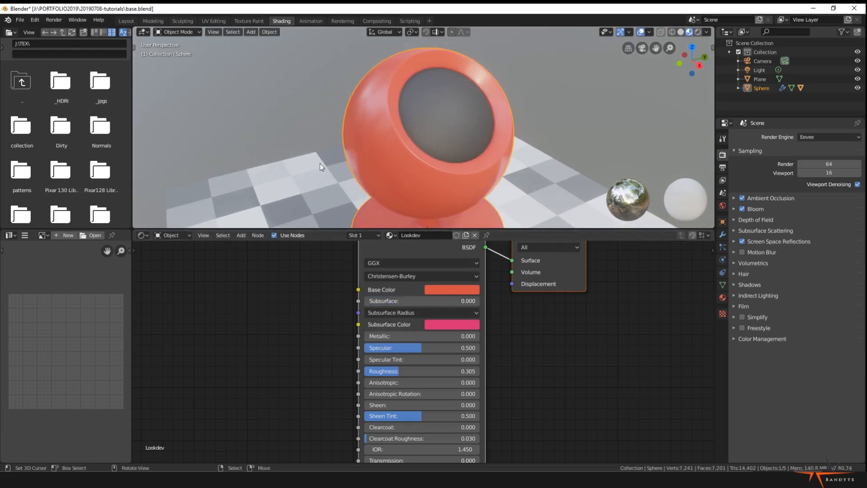
scroll(443, 147, "down", 1)
middle_click_drag(443, 147, 430, 176)
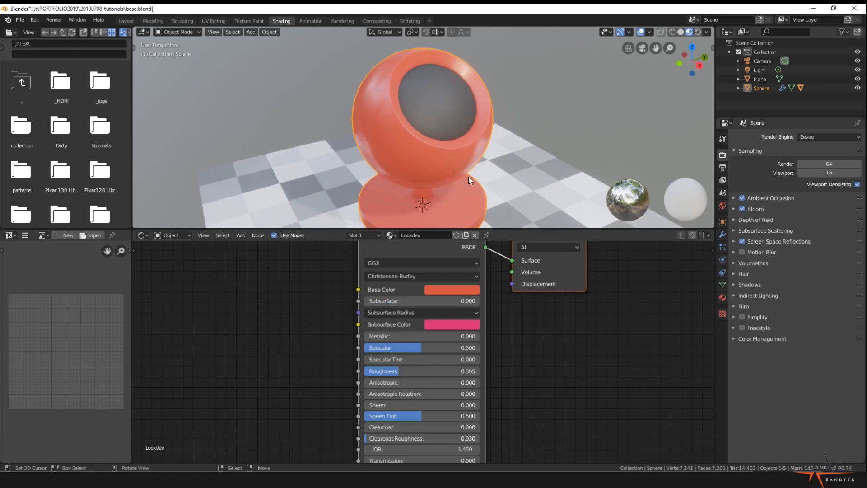
middle_click_drag(522, 332, 516, 318)
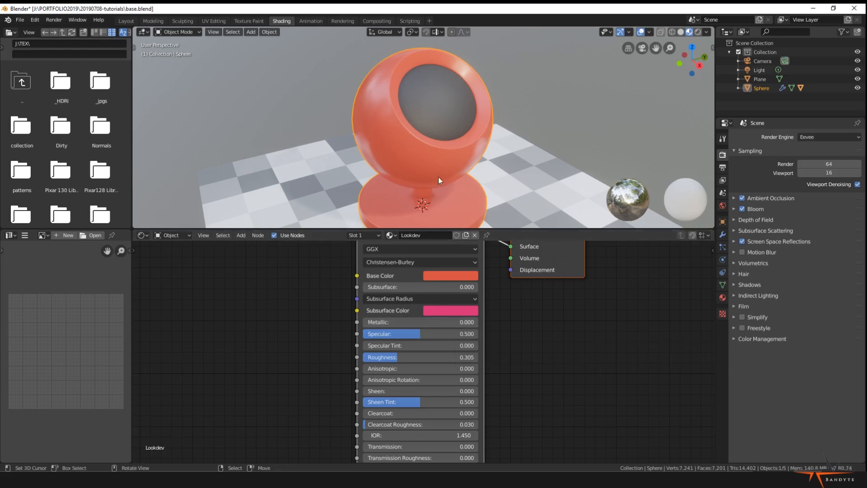
middle_click_drag(438, 181, 411, 131)
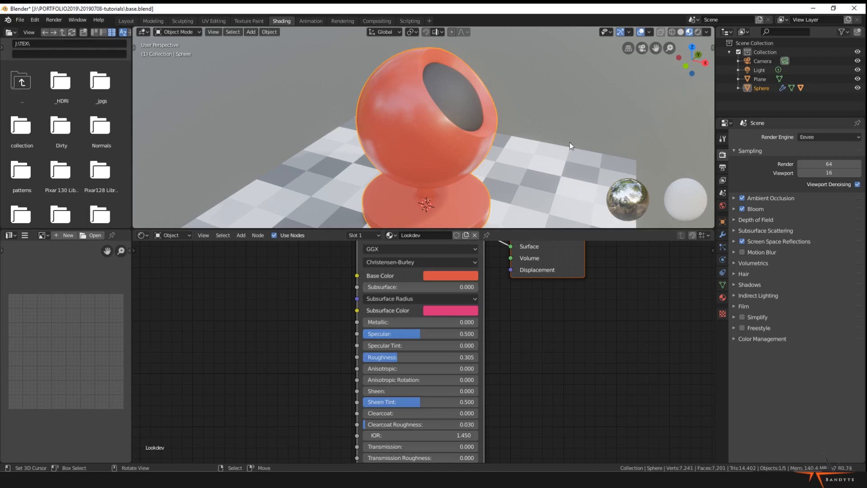
Switch the viewport overlays off and on again, and try the Look Dev Preview option in the overlay settings.
middle_click_drag(591, 169, 569, 160)
left_click(640, 33)
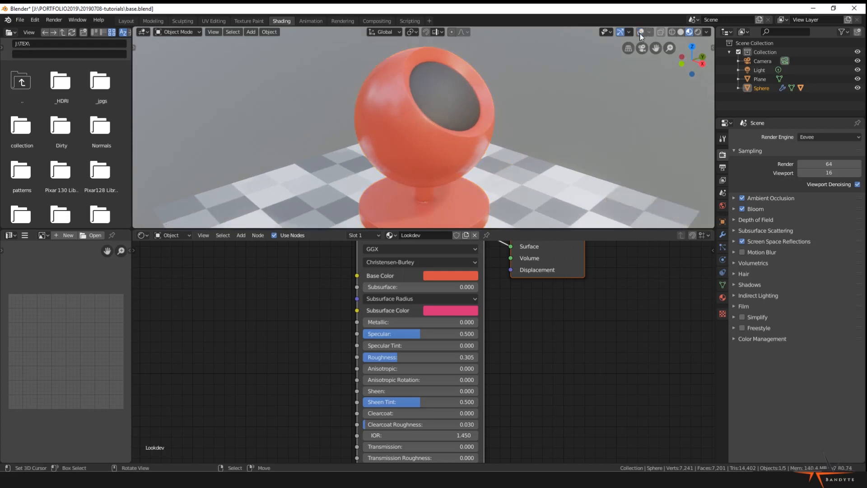
left_click(640, 33)
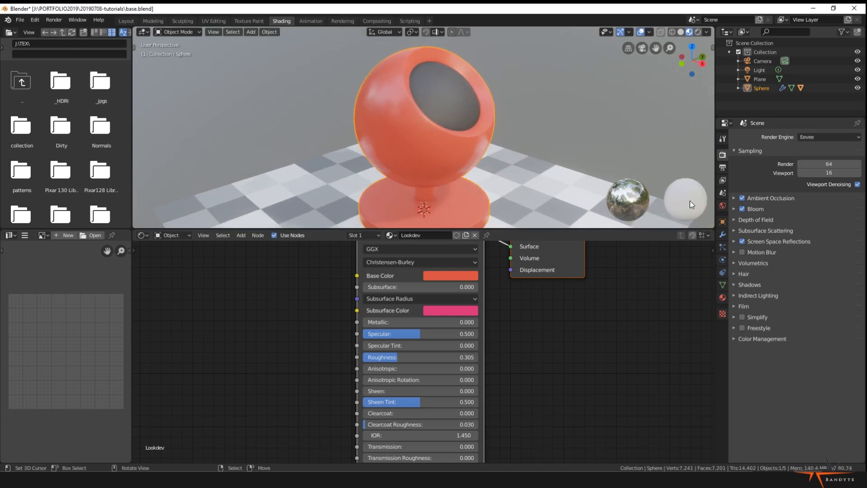
left_click(650, 33)
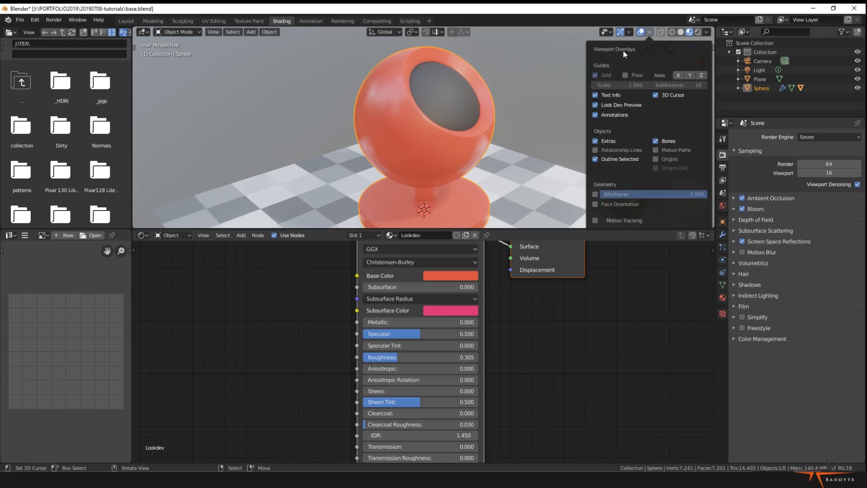
left_click(594, 104)
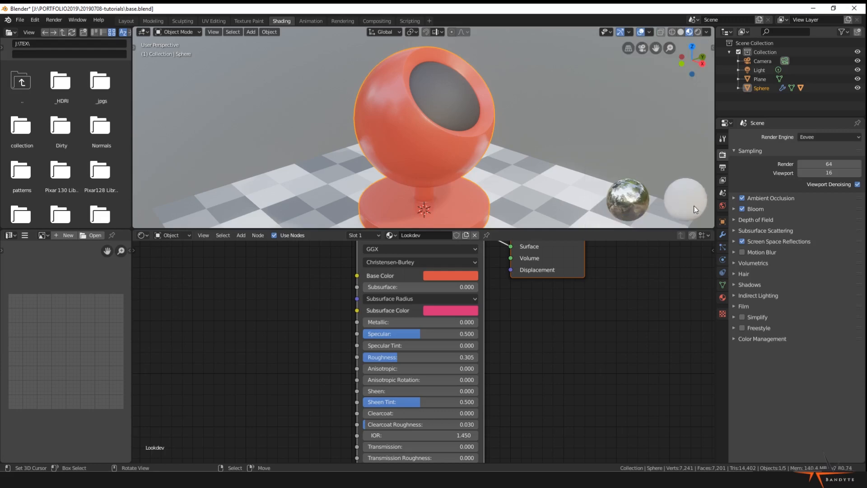
middle_click_drag(694, 209, 362, 167)
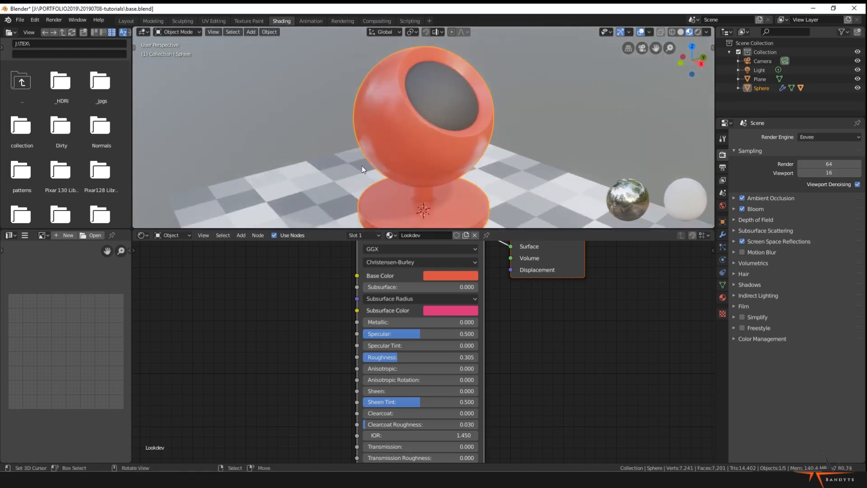
Raise Metallic to 1 and change the Base Color to light blue (R 0.337, G 0.481, B 0.669).
left_click_drag(398, 322, 515, 322)
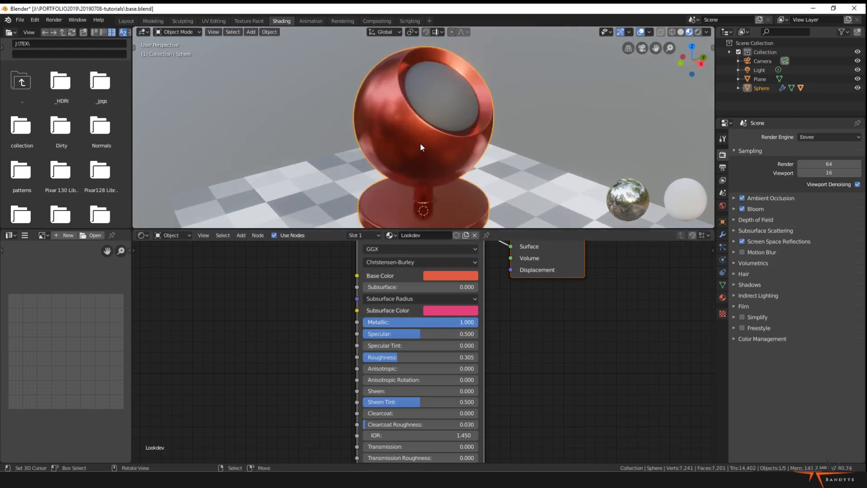
middle_click_drag(420, 142, 429, 194)
left_click(434, 275)
left_click_drag(461, 199, 473, 152)
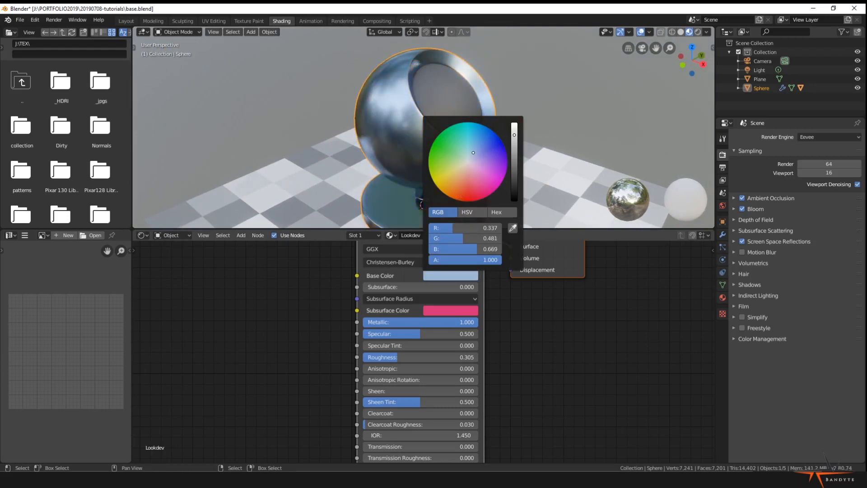
middle_click_drag(376, 170, 415, 338)
Lower the Metallic value for comparison, raise it to 0.5 and view the sphere from another side.
left_click_drag(437, 321, 356, 322)
mouse_move(452, 176)
middle_mouse_down()
mouse_move(534, 180)
mouse_move(338, 159)
mouse_move(379, 159)
middle_mouse_up()
left_click_drag(408, 323, 461, 323)
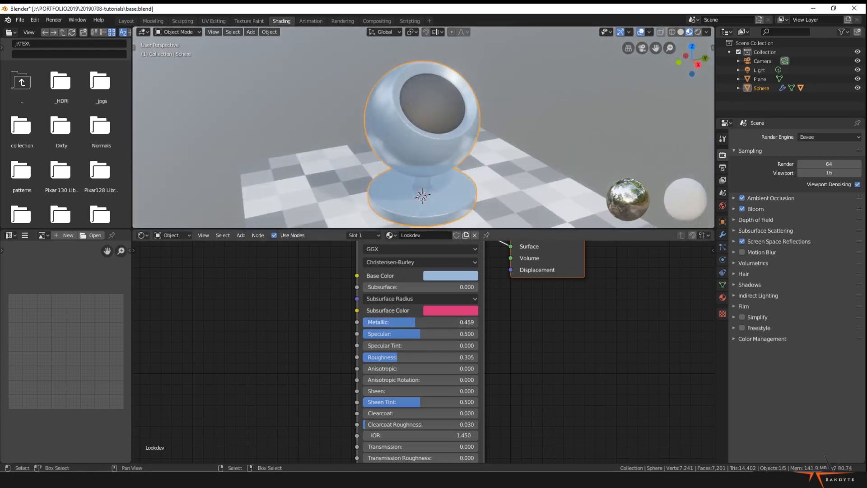
middle_click_drag(330, 173, 411, 178)
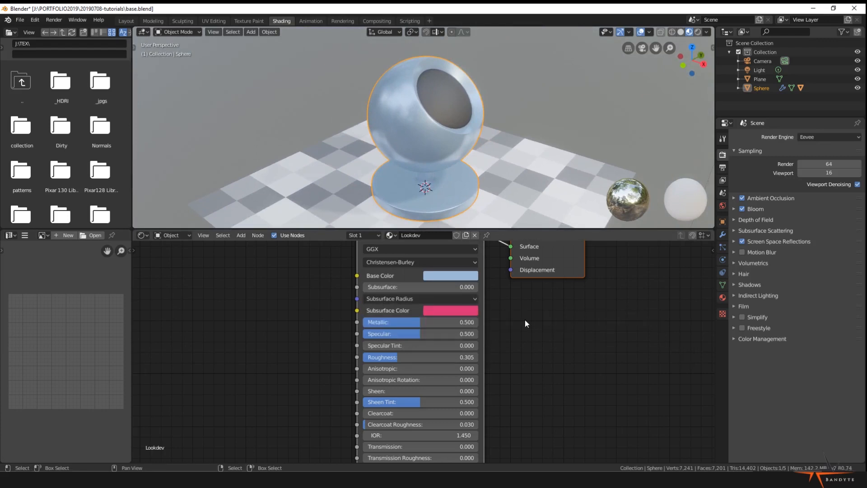
Set Metallic to 0 and view the non-metallic sphere more closely.
left_click_drag(419, 322, 363, 322)
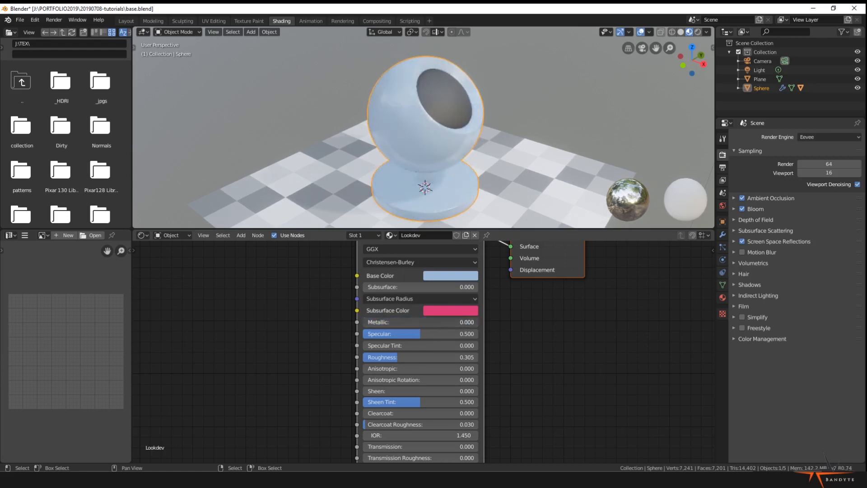
middle_click_drag(420, 189, 447, 186)
scroll(442, 192, "up", 1)
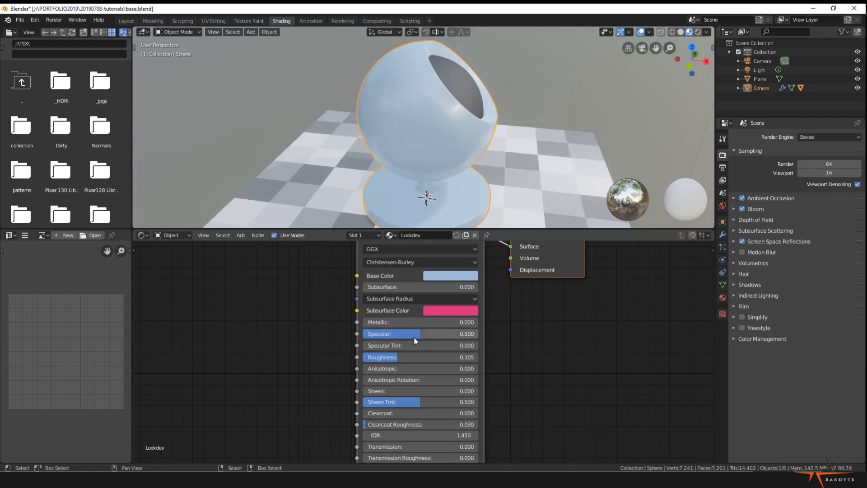
Set Specular to 0.55 and examine the highlight on the sphere up close.
left_click(438, 333)
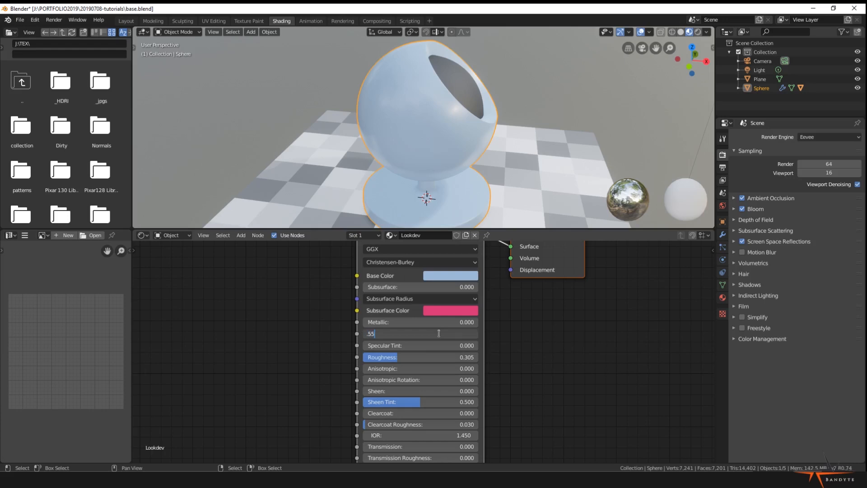
type(".55")
key("Return")
mouse_move(530, 153)
middle_mouse_down()
mouse_move(353, 142)
mouse_move(515, 152)
middle_mouse_up()
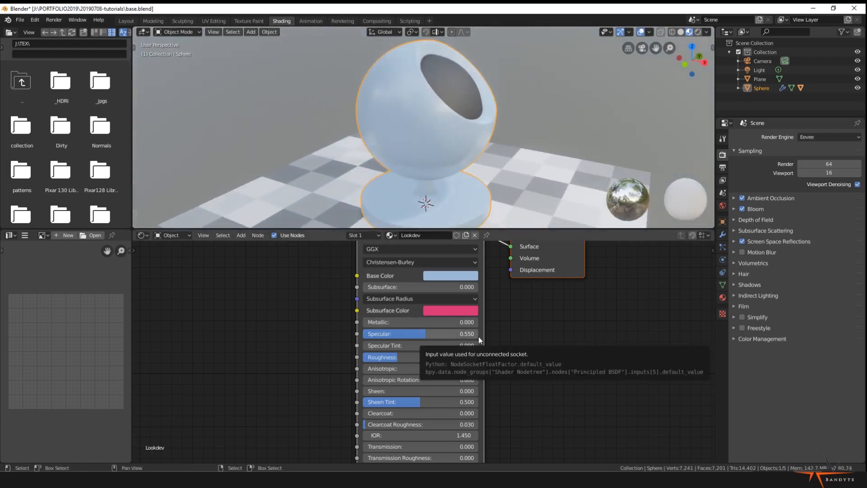
scroll(447, 122, "up", 2)
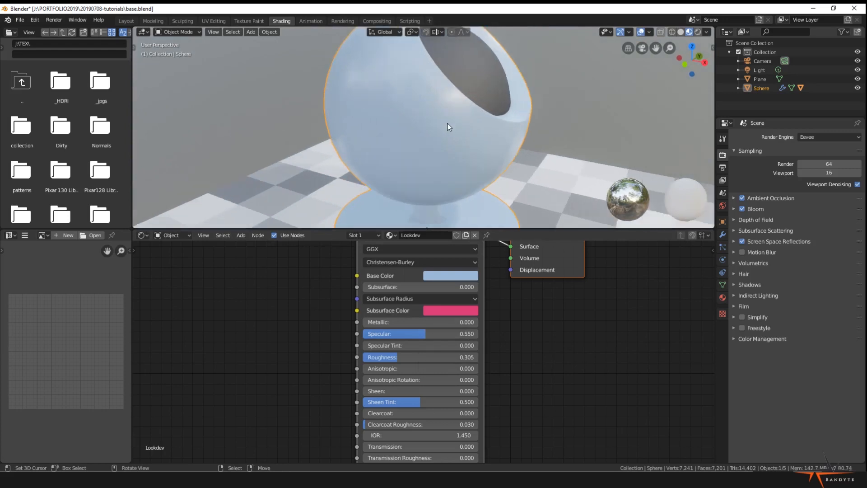
middle_click_drag(447, 123, 495, 130)
Reset Specular to 0.5 and compare the sphere's reflection.
left_click(456, 333)
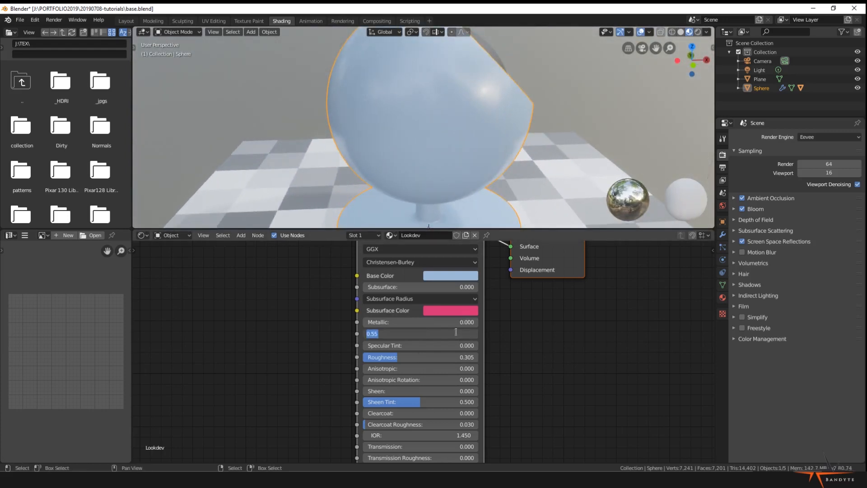
key("Return")
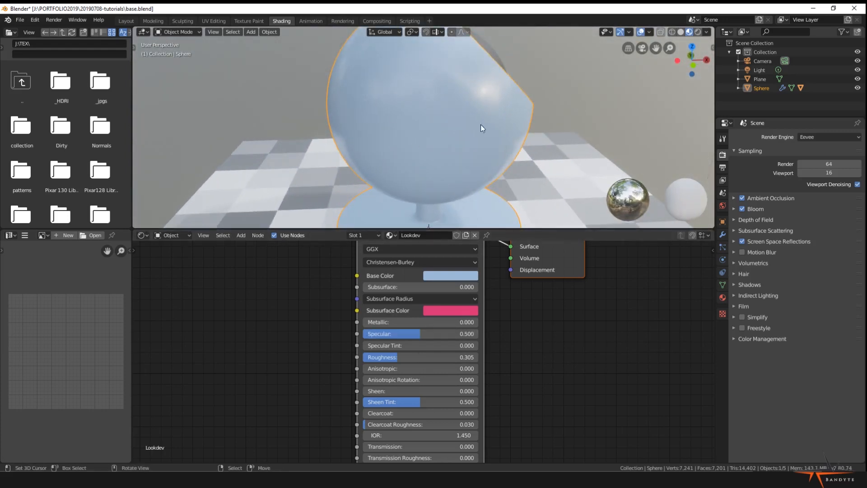
scroll(434, 134, "down", 1)
middle_click_drag(447, 170, 405, 172)
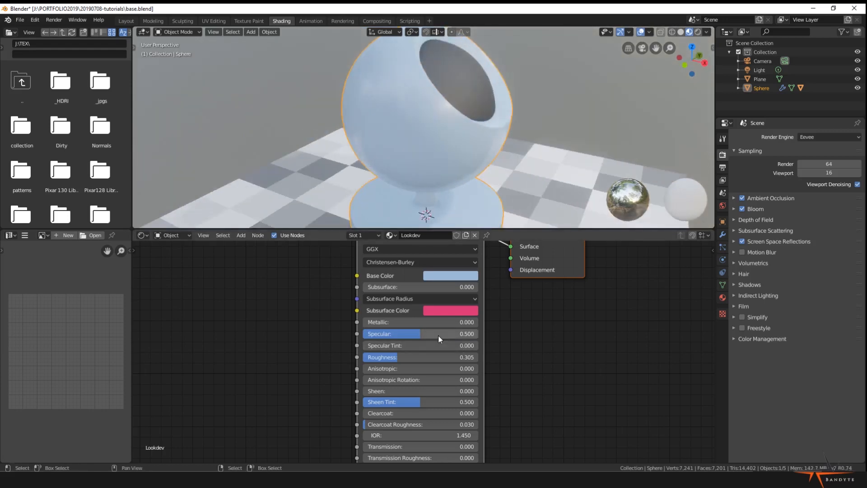
Raise Specular to 0.914, view the sphere from behind, and lower Specular to 0.523.
left_click_drag(438, 335, 477, 335)
middle_click_drag(365, 109, 243, 133)
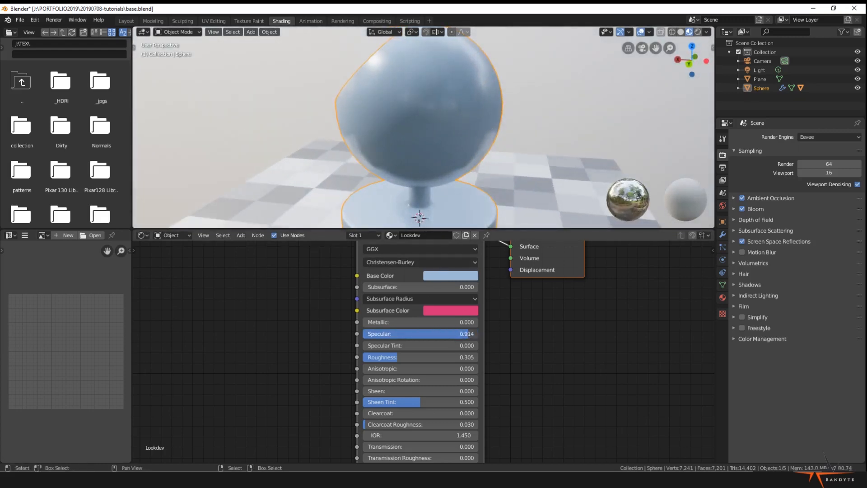
left_click_drag(468, 333, 409, 333)
left_click_drag(468, 334, 414, 334)
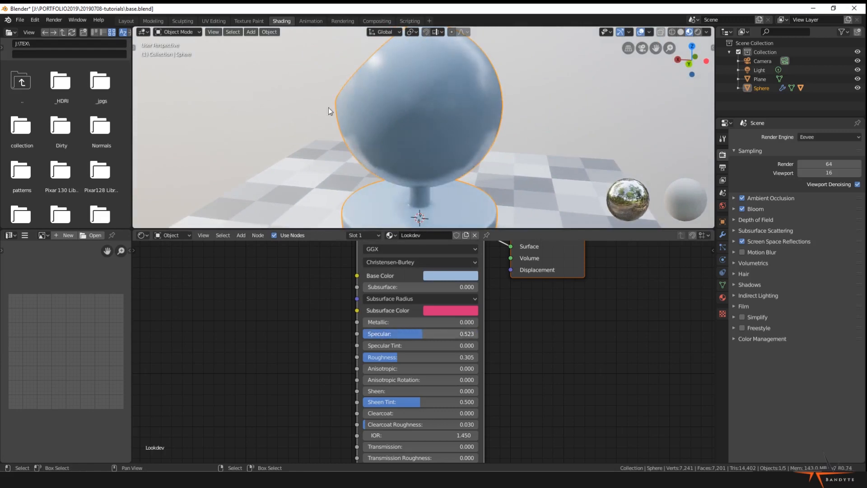
middle_click_drag(340, 116, 463, 203)
scroll(465, 155, "down", 1)
Enter a Specular value of 0.55 and check the sphere's highlights near and far.
double_click(418, 333)
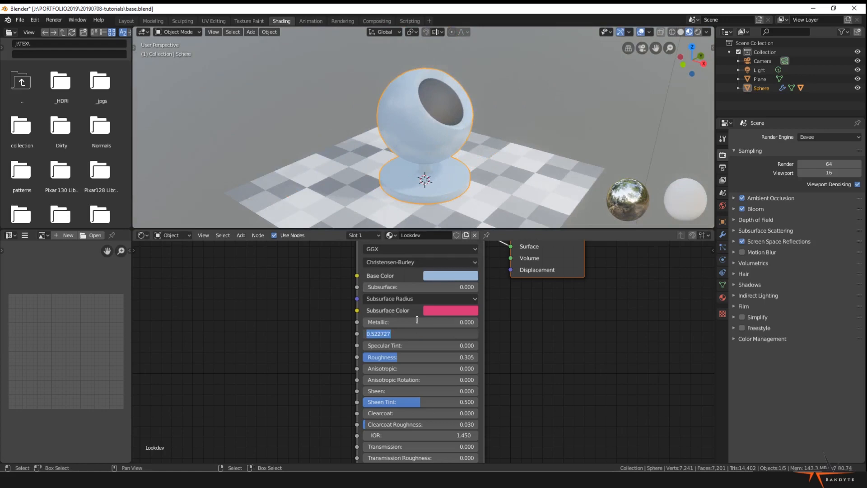
type("0.55")
key("Return")
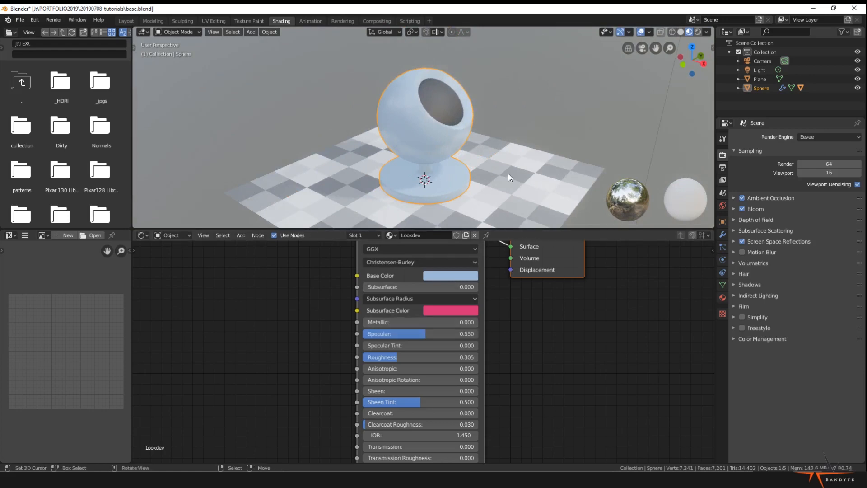
middle_click_drag(508, 174, 532, 177)
scroll(522, 180, "up", 3)
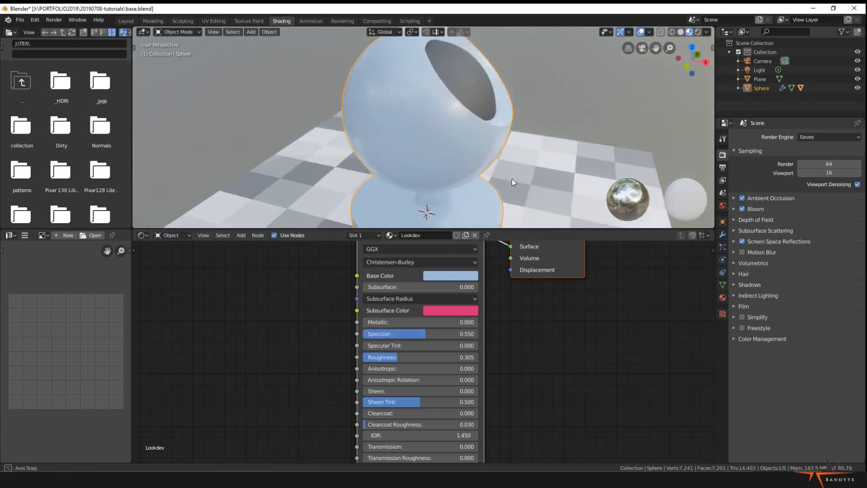
scroll(474, 97, "down", 4)
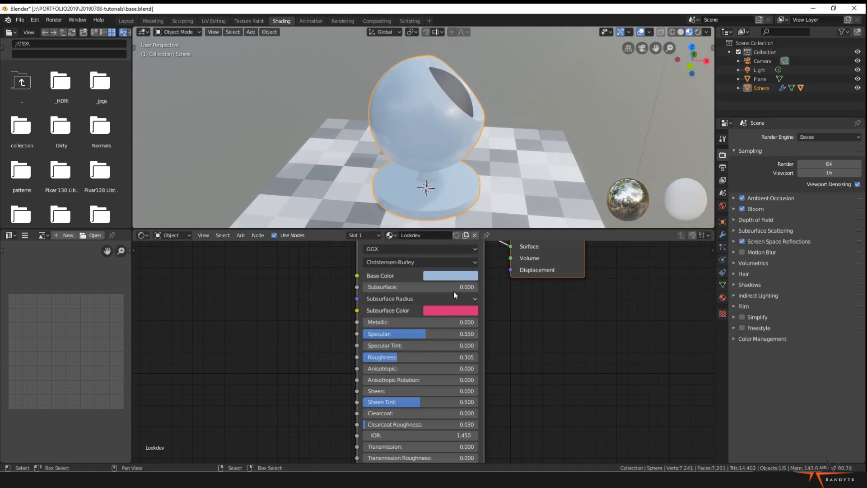
Change the Base Color of the Principled BSDF node from light blue to bright red.
left_click(453, 276)
left_click_drag(469, 172, 468, 192)
middle_click_drag(499, 165, 419, 329)
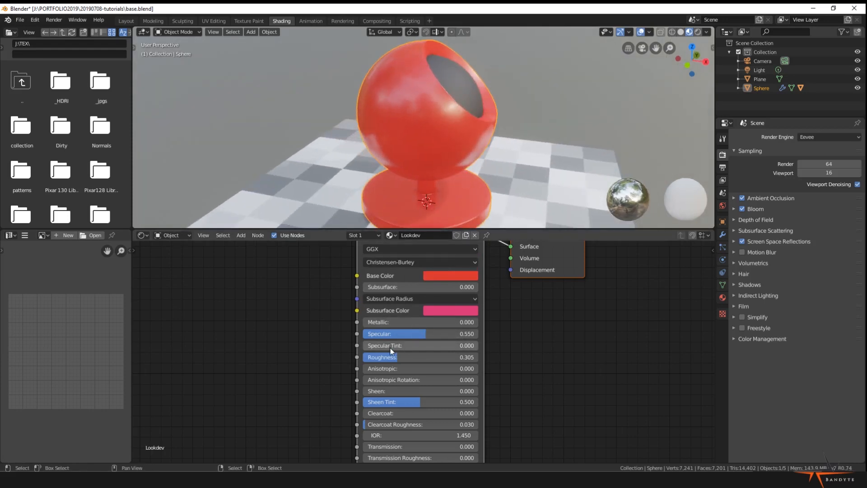
Raise Specular Tint to 1, check the highlights from another side, and return Specular Tint to 0.
left_click_drag(390, 349, 472, 345)
middle_click_drag(421, 137, 435, 63)
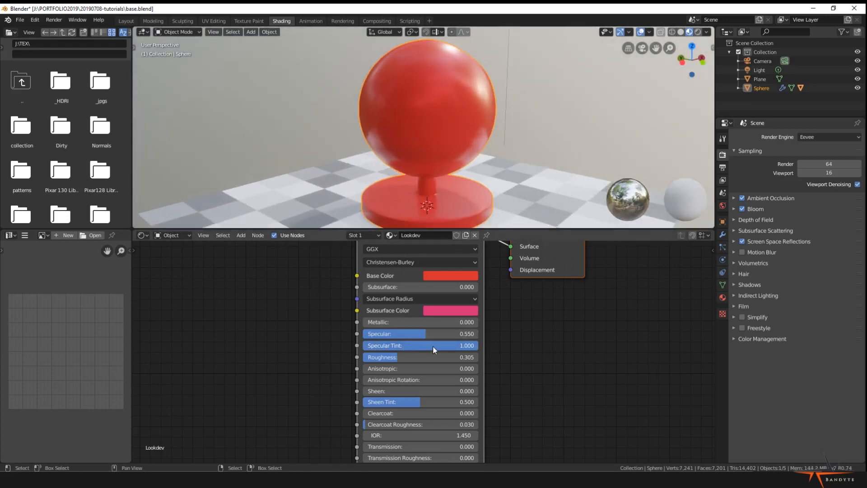
left_click_drag(432, 345, 389, 345)
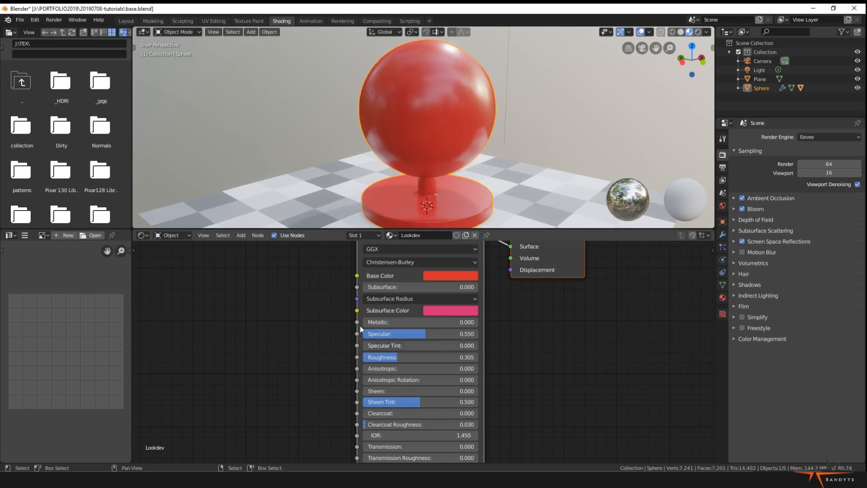
scroll(437, 86, "up", 1)
mouse_move(454, 82)
middle_mouse_down()
mouse_move(470, 66)
mouse_move(463, 86)
middle_mouse_up()
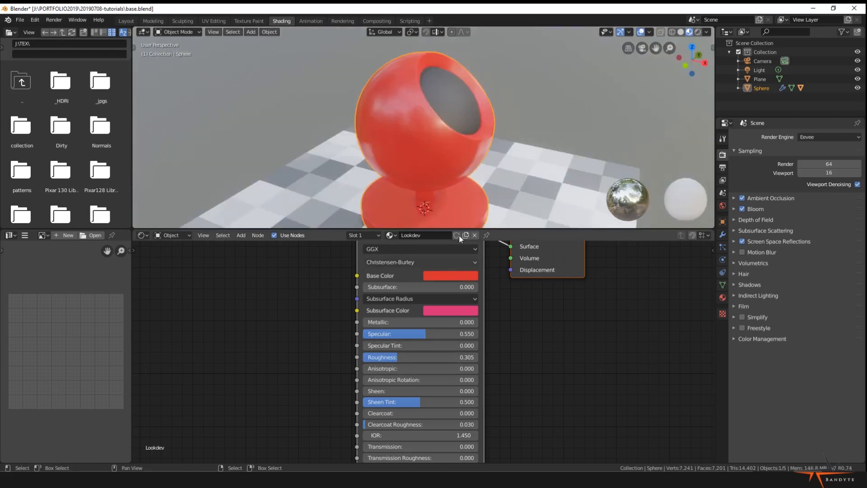
middle_click_drag(473, 155, 489, 152)
scroll(489, 152, "up", 1)
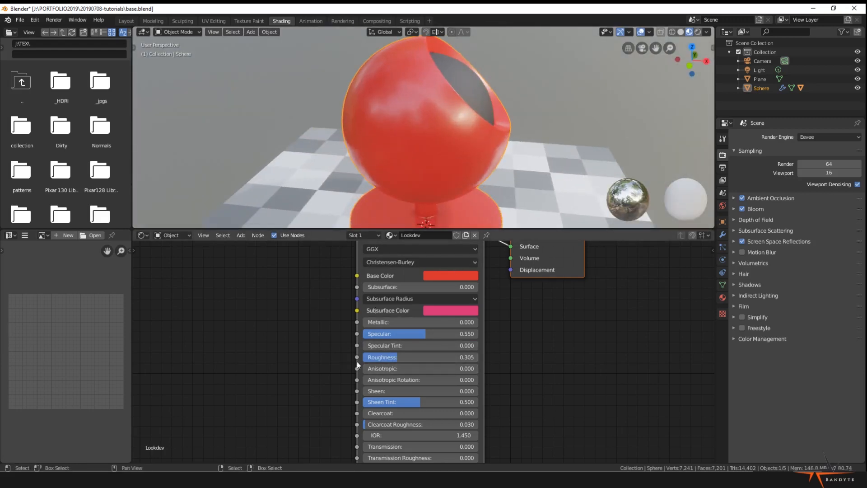
middle_click_drag(430, 193, 481, 150)
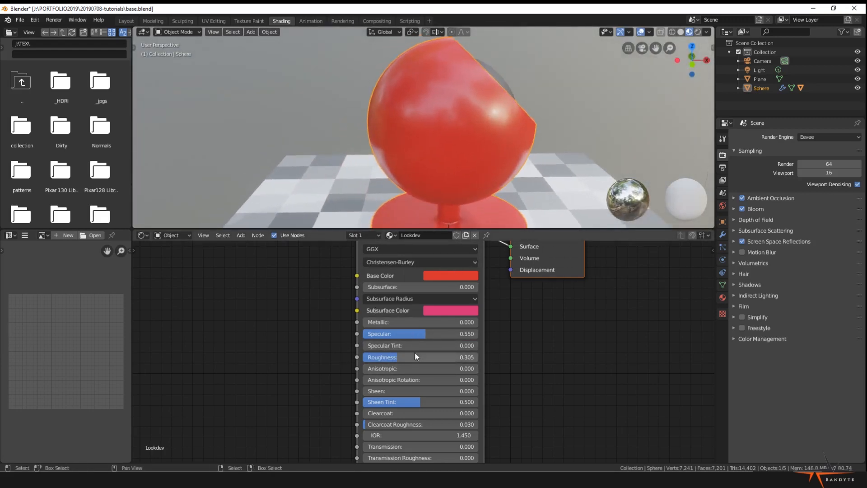
Lower Roughness on the Principled BSDF node to 0.014 and check the sphere's reflections from another angle.
left_click_drag(397, 357, 374, 357)
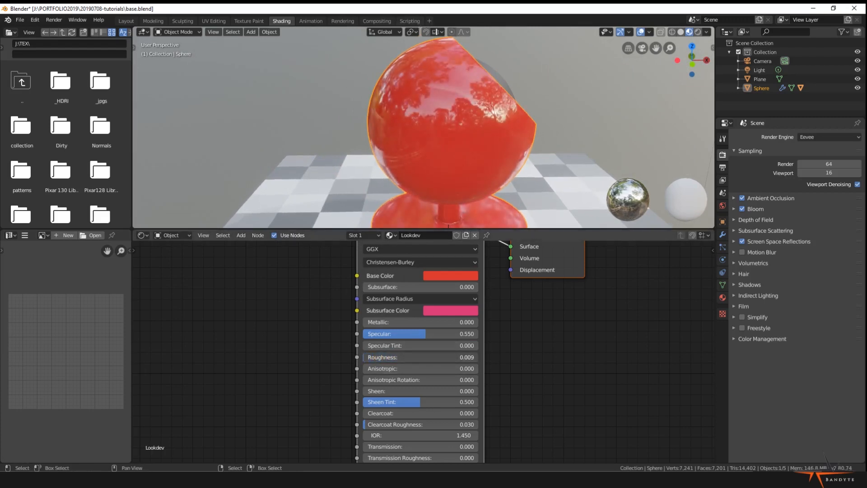
left_click_drag(365, 357, 367, 358)
middle_click_drag(456, 128, 406, 137)
scroll(406, 138, "up", 3)
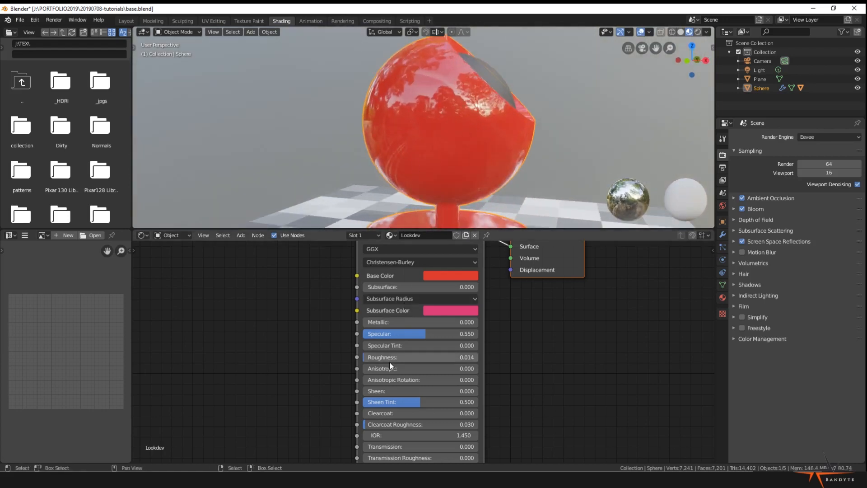
Raise Roughness to 1, check the sphere from another side, and lower Roughness to 0.127.
left_click_drag(391, 365, 476, 366)
scroll(471, 136, "down", 3)
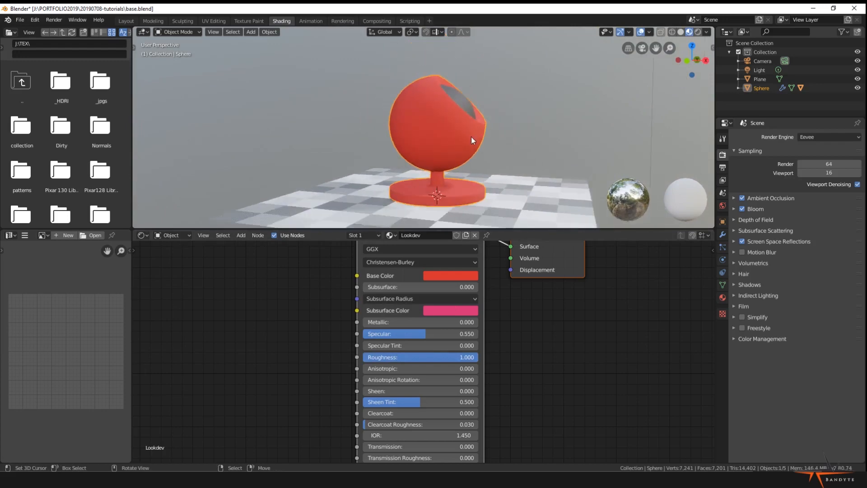
middle_click_drag(470, 136, 372, 153)
scroll(372, 156, "up", 2)
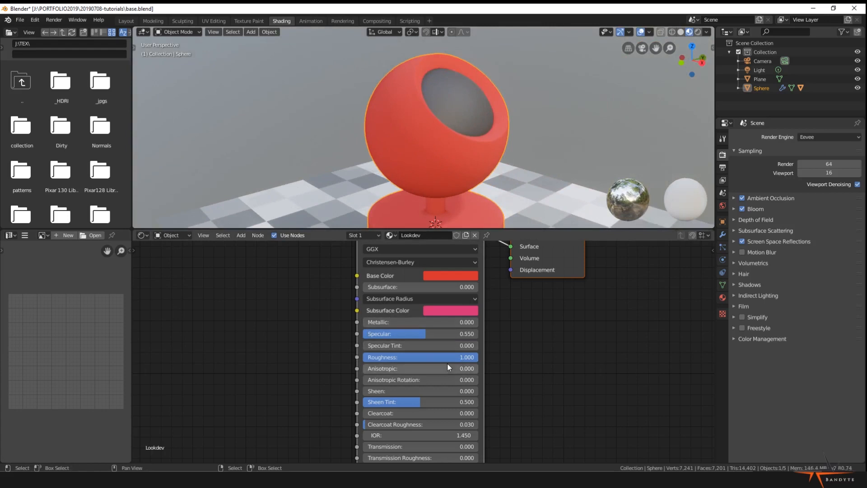
left_click_drag(461, 357, 377, 356)
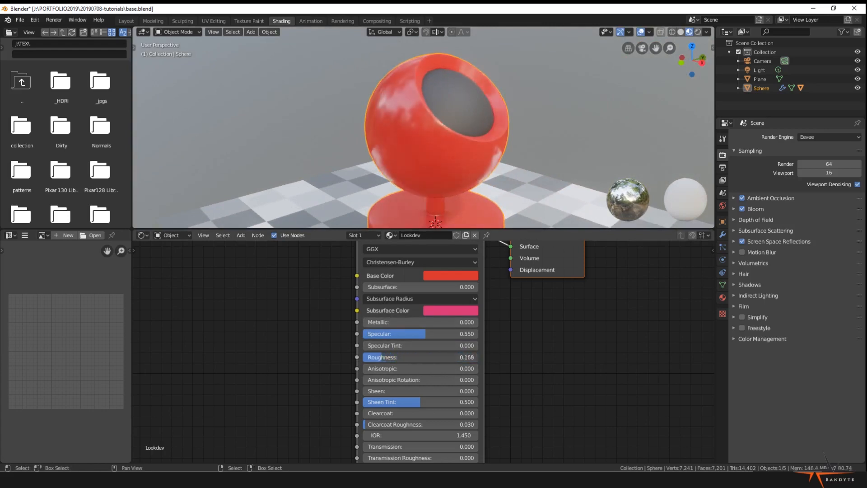
Raise Metallic to 1, set Roughness to 0.432, and check the sphere's surface from a slightly different angle.
left_click_drag(368, 322, 478, 322)
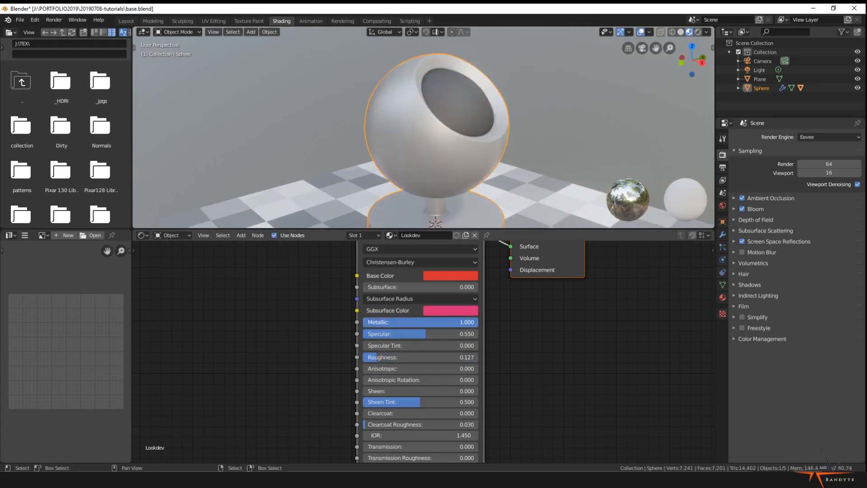
left_click_drag(384, 356, 428, 356)
left_click_drag(419, 357, 412, 357)
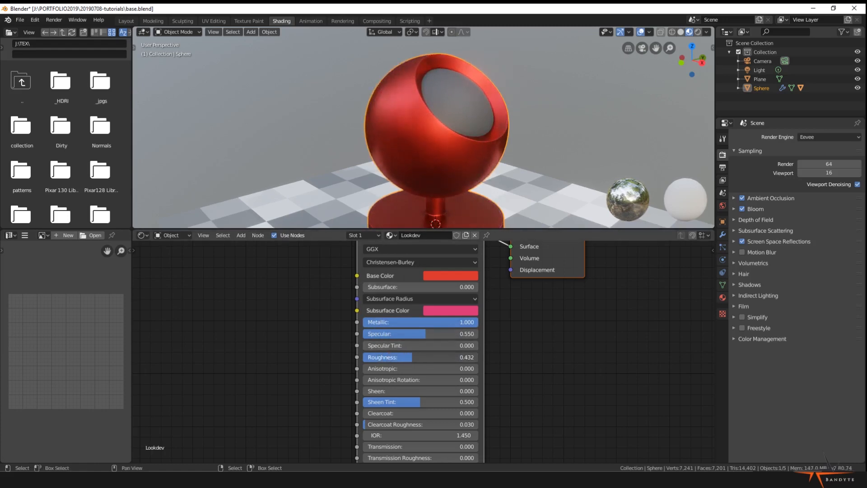
middle_click_drag(370, 131, 449, 160)
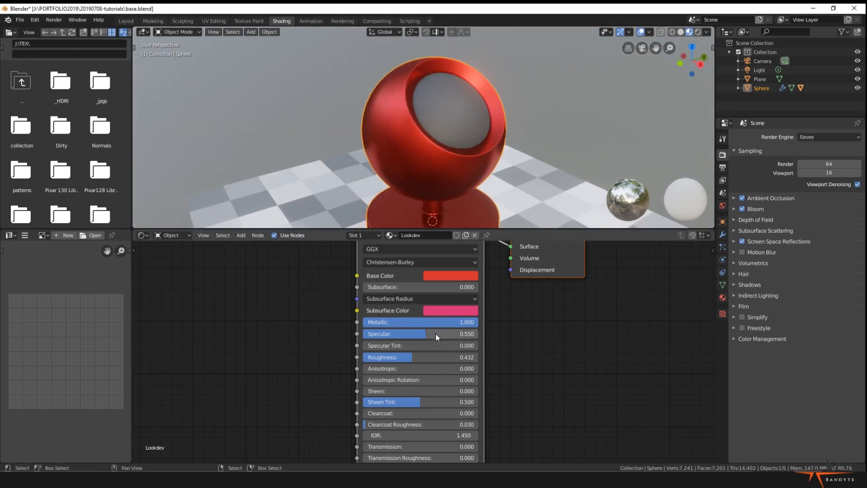
Return Metallic to 0 and lower Roughness to 0.195, checking the sphere's reflections.
left_click_drag(436, 321, 366, 321)
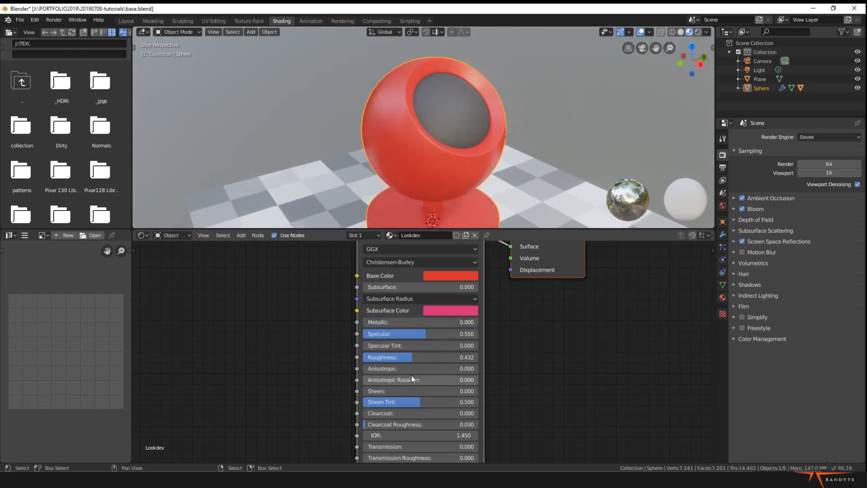
left_click_drag(427, 358, 400, 359)
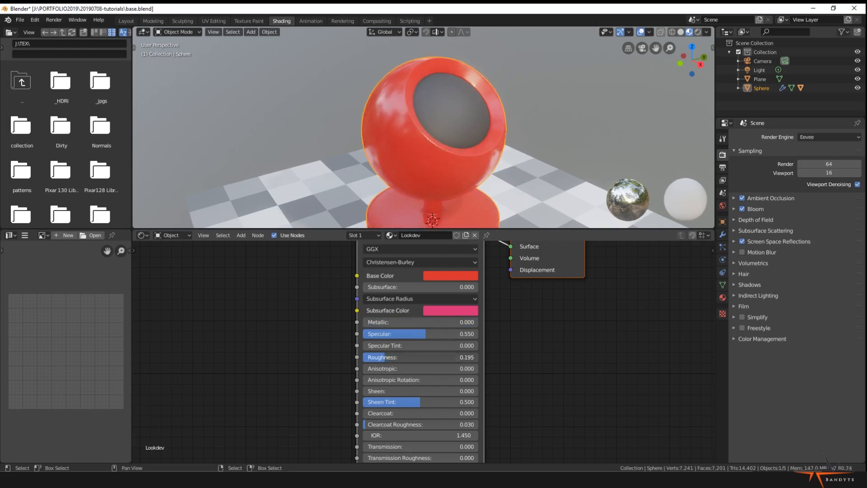
middle_click_drag(418, 141, 378, 127)
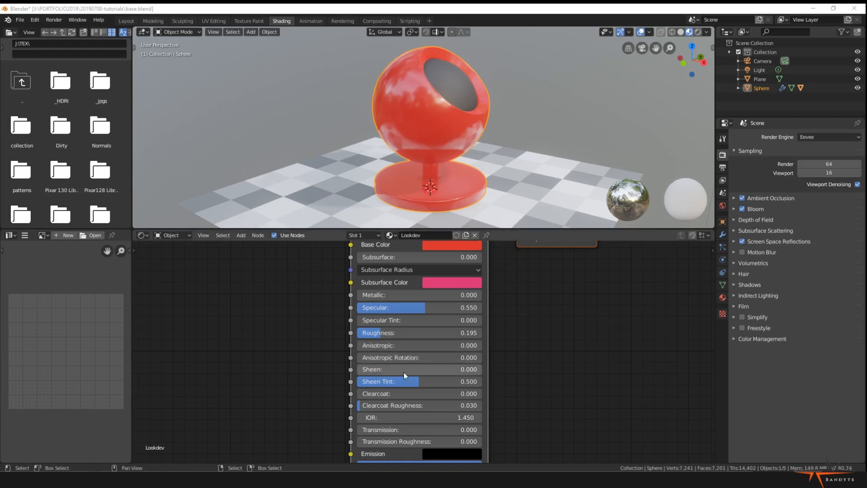
Raise Sheen to 1 and Roughness to 0.623, varying Sheen to compare the sphere's edge up close.
left_click_drag(395, 371, 482, 371)
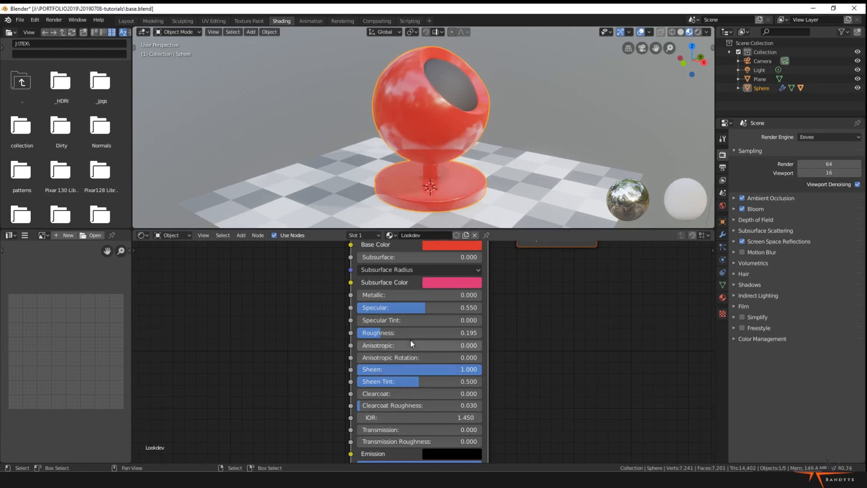
left_click_drag(410, 333, 463, 334)
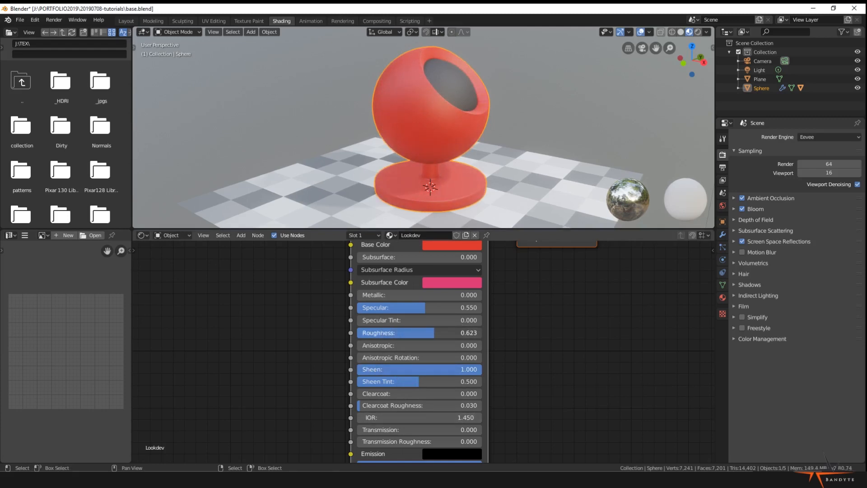
left_click_drag(430, 369, 481, 369)
scroll(421, 125, "up", 2)
scroll(423, 91, "up", 8)
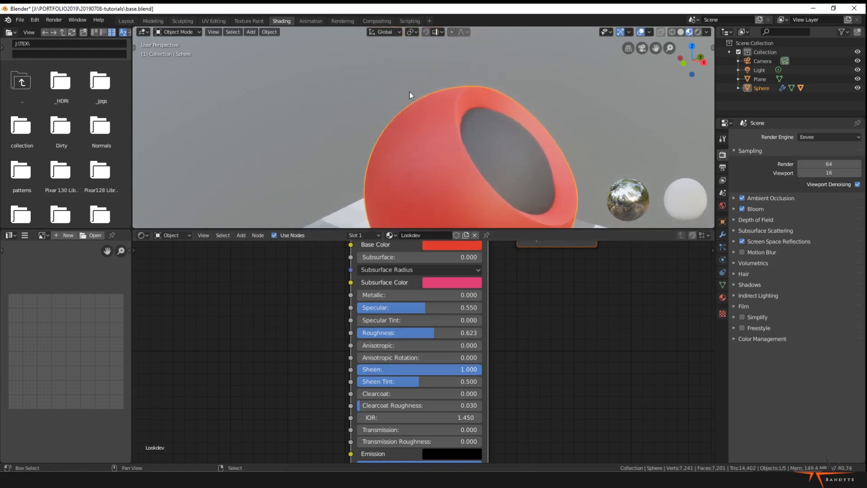
scroll(399, 77, "down", 1)
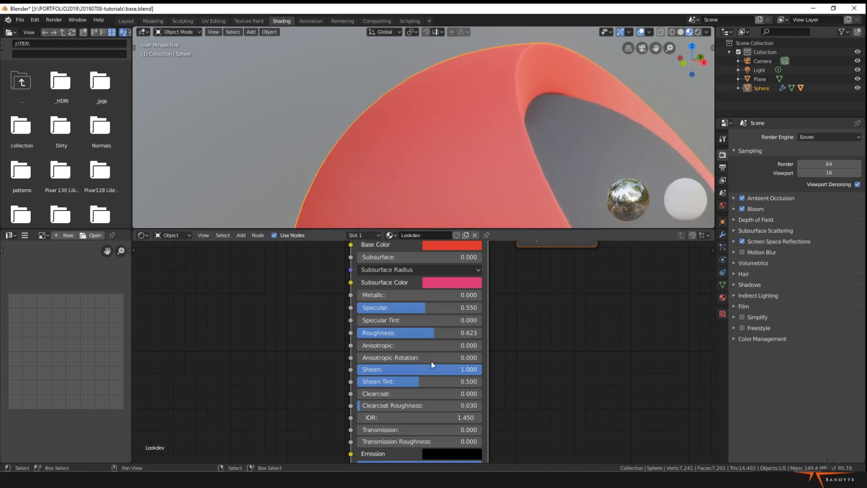
mouse_move(432, 369)
left_mouse_down()
mouse_move(358, 369)
mouse_move(481, 369)
left_mouse_up()
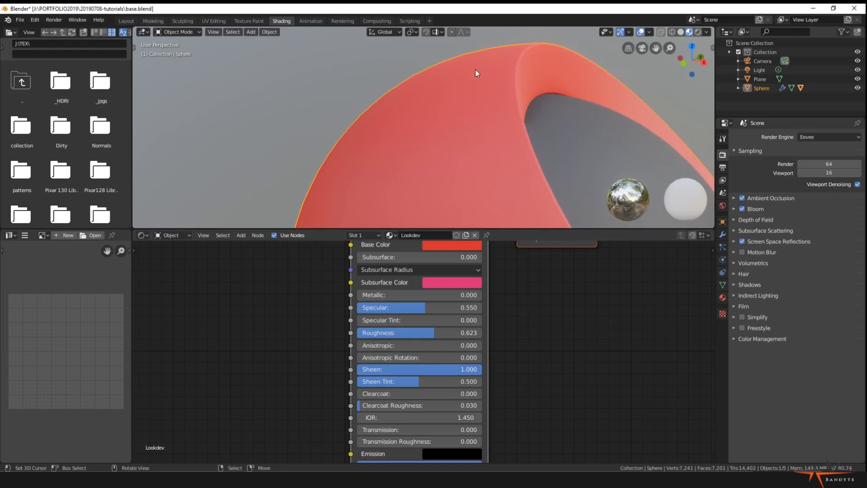
scroll(451, 72, "down", 5)
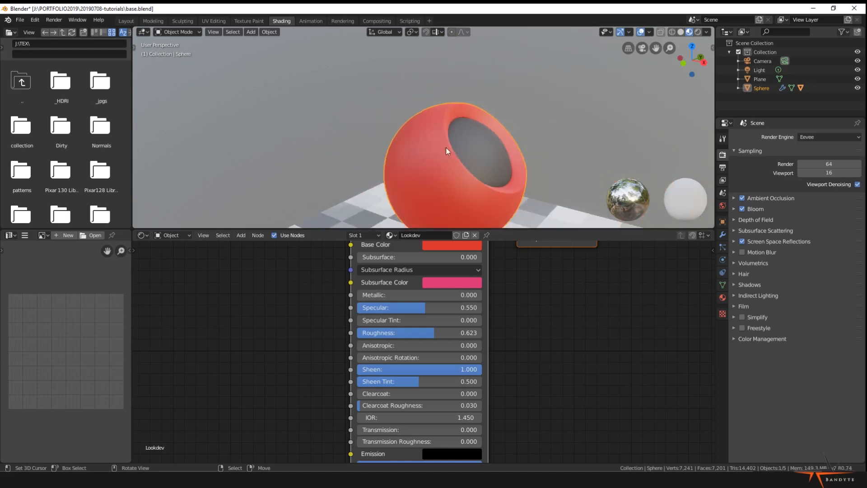
scroll(440, 105, "down", 3)
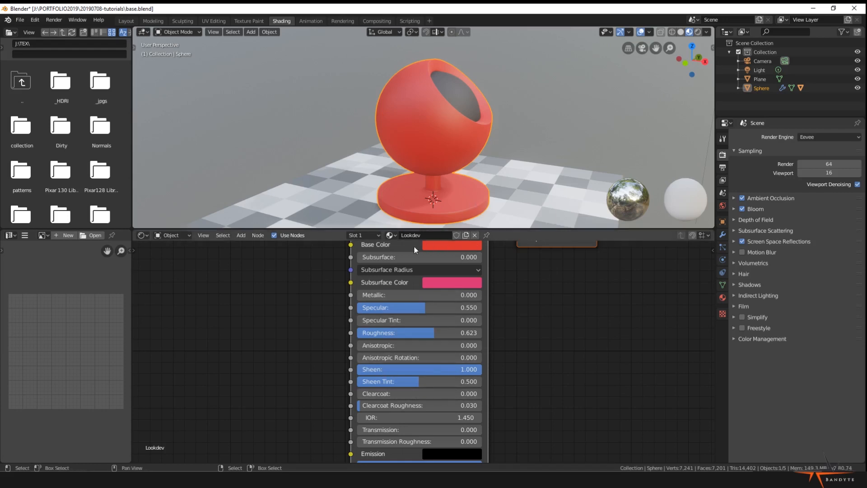
Lower Sheen Tint to 0, bring it back up to 0.505, and reset Sheen to 0.
left_click_drag(429, 383, 356, 381)
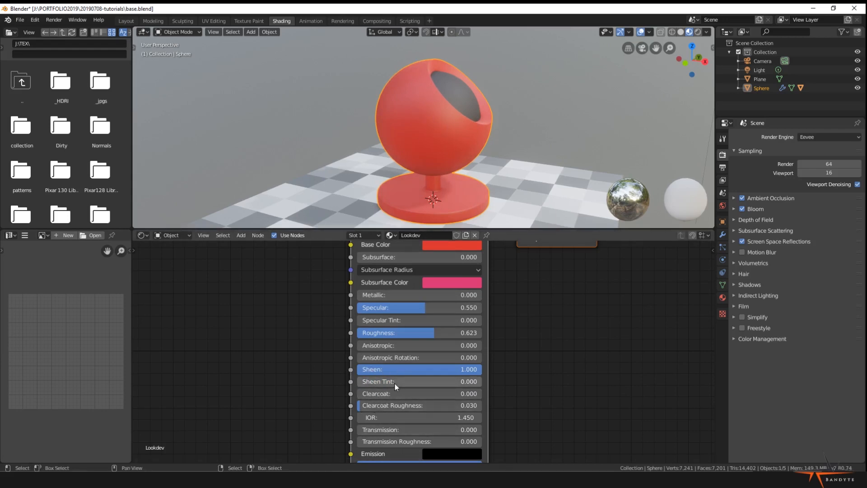
left_click_drag(394, 382, 420, 382)
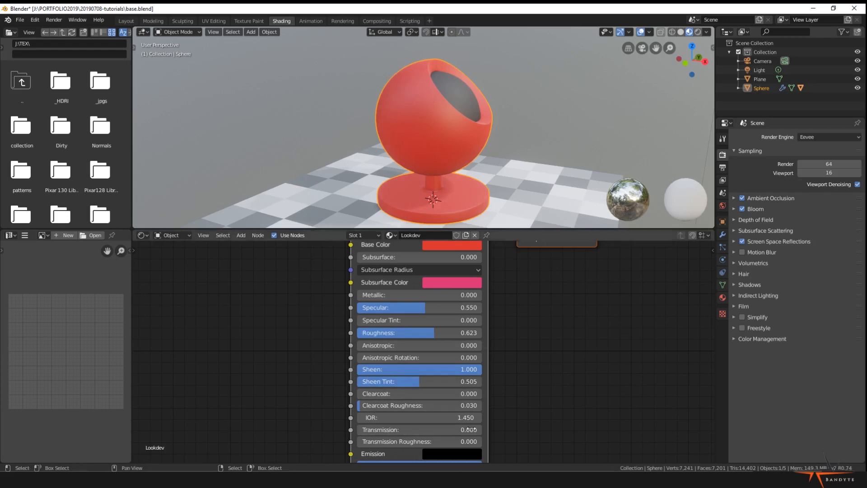
left_click_drag(410, 369, 364, 369)
left_click_drag(461, 371, 354, 369)
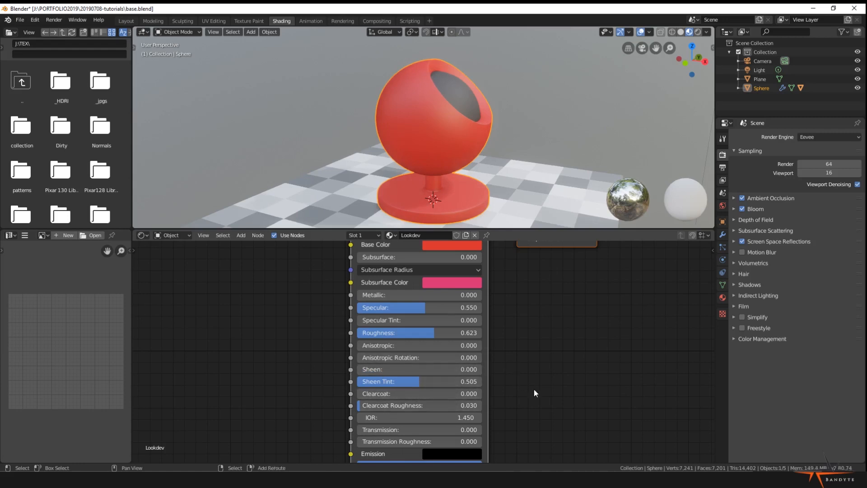
Raise Clearcoat to 1 and inspect the coating's reflections on the sphere up close.
middle_click_drag(534, 389, 529, 373)
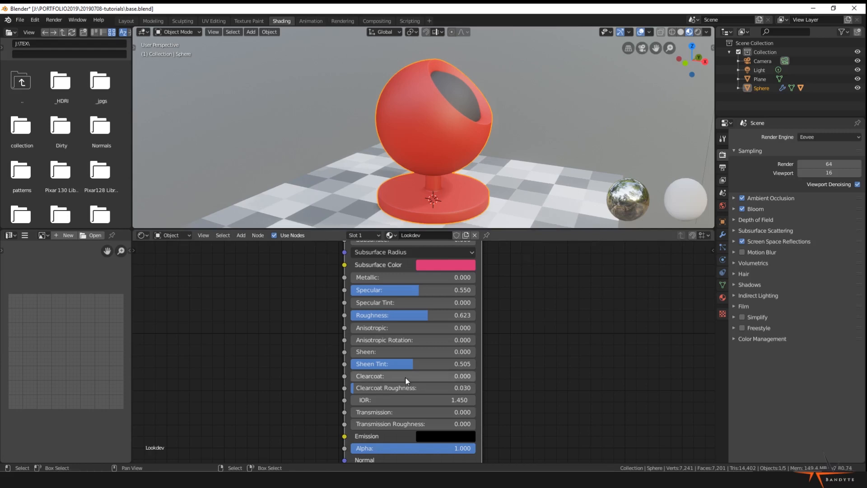
left_click_drag(388, 378, 474, 378)
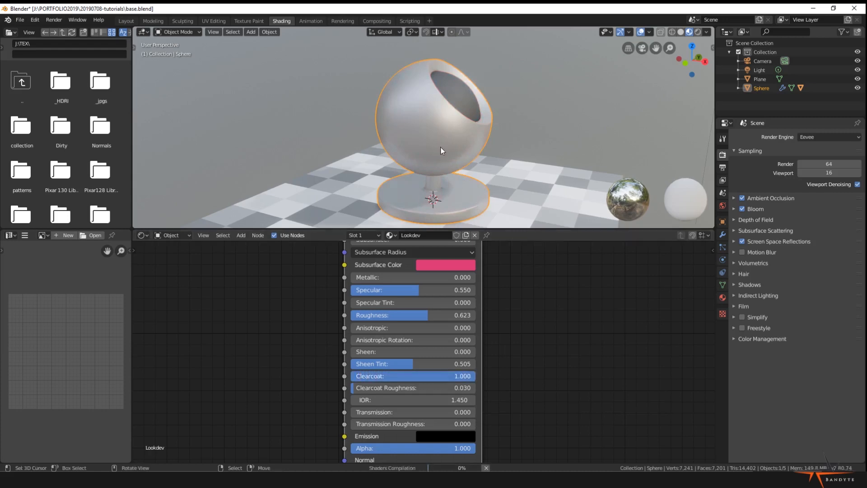
scroll(433, 134, "up", 7)
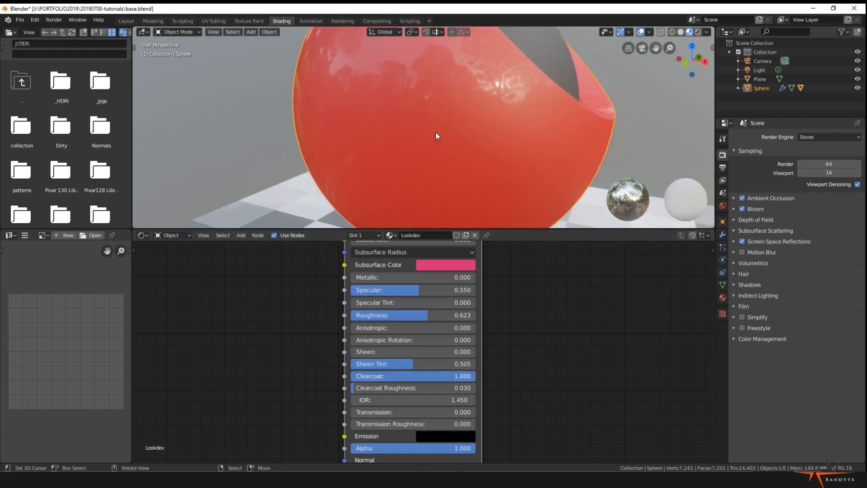
scroll(451, 167, "down", 2)
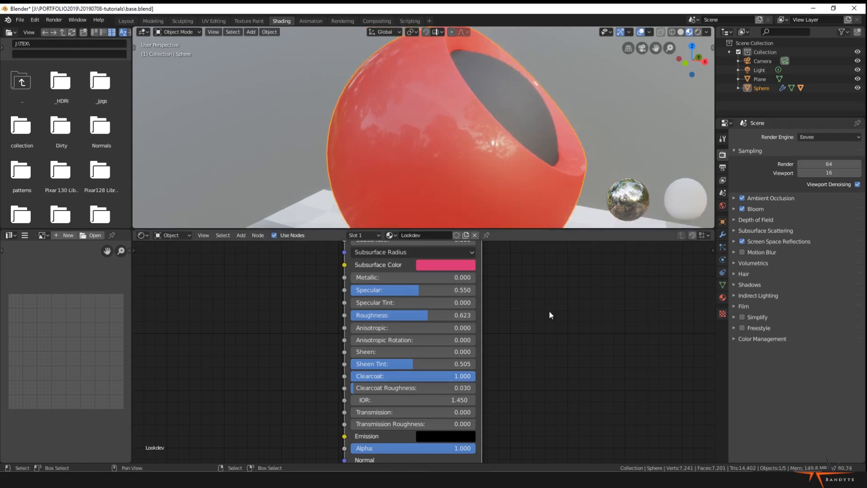
Lower Roughness to 0.273 and raise Clearcoat Roughness to 0.253.
middle_click_drag(549, 310, 552, 319)
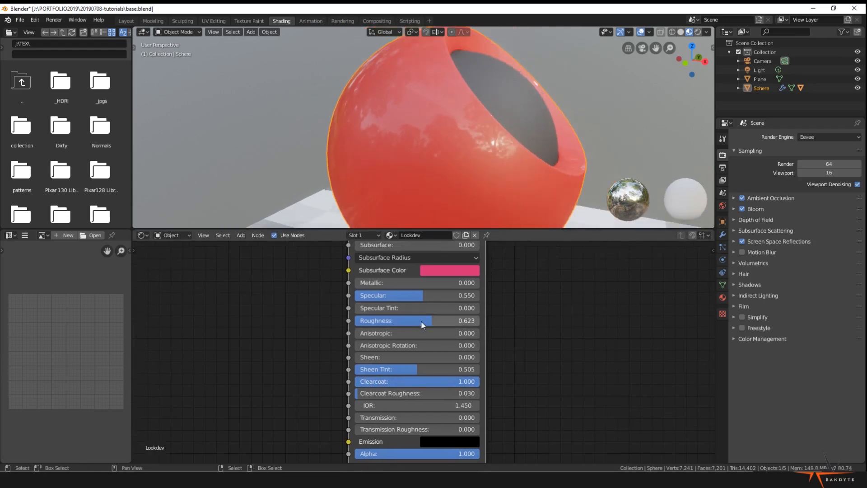
left_click_drag(420, 321, 377, 321)
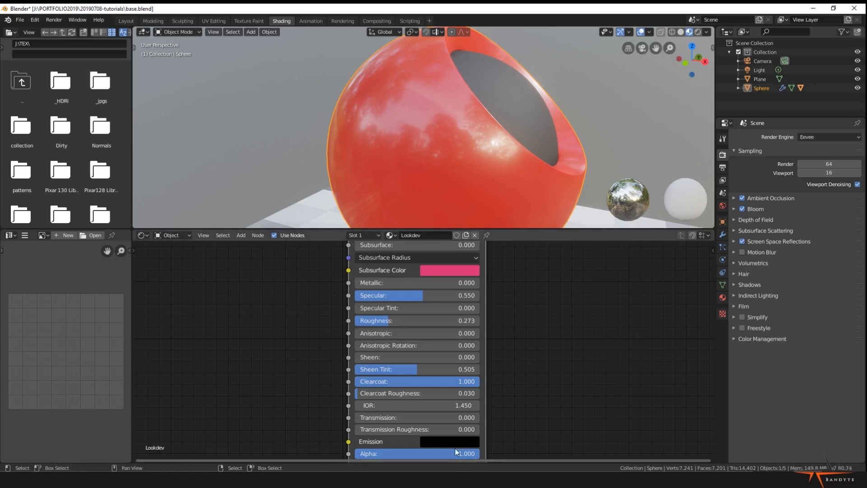
mouse_move(381, 393)
left_mouse_down()
mouse_move(441, 393)
mouse_move(385, 393)
left_mouse_up()
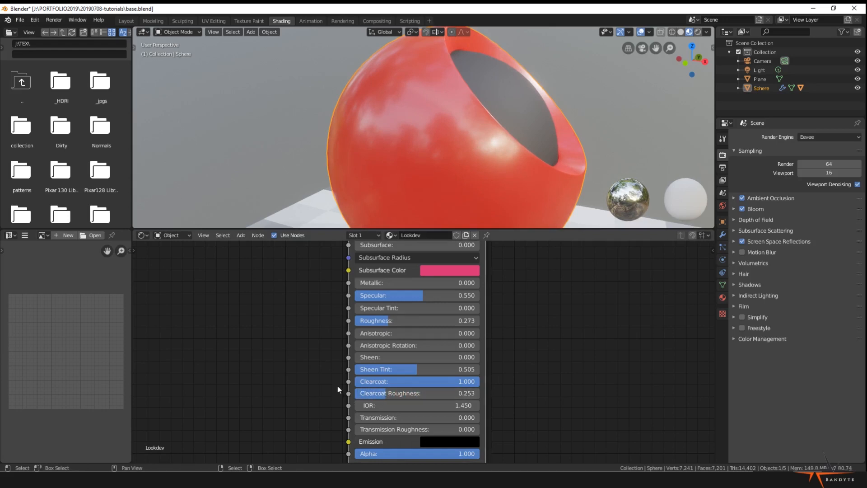
Set Metallic to 1, Roughness to 0.359 and Clearcoat Roughness to 0.057, and check the coated metal sphere from another angle.
left_click_drag(402, 284, 529, 283)
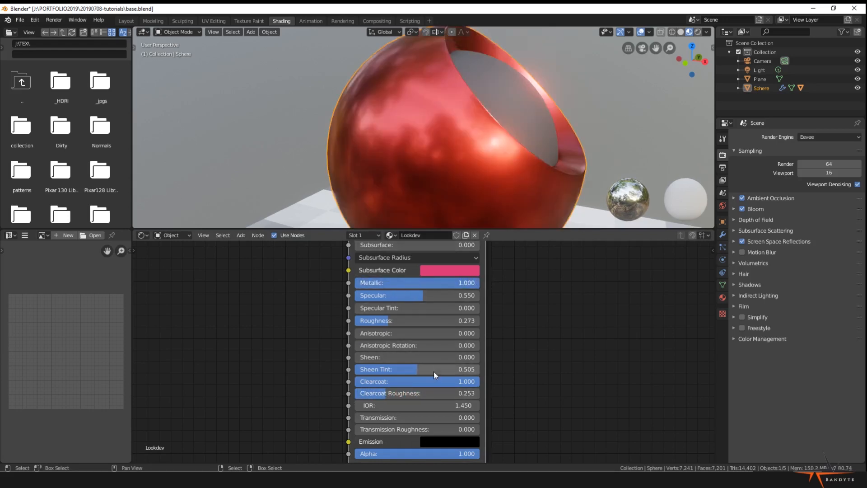
left_click_drag(403, 320, 413, 321)
left_click_drag(406, 393, 382, 393)
scroll(403, 148, "down", 3)
middle_click_drag(403, 148, 372, 163)
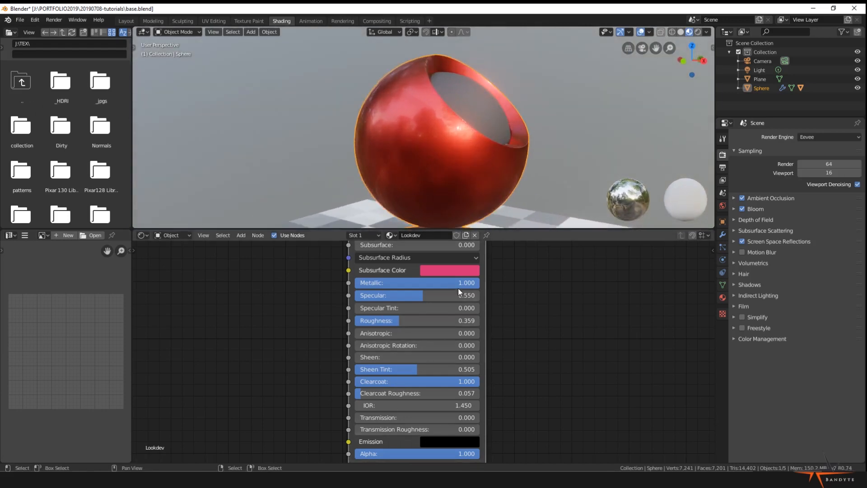
middle_click_drag(402, 183, 397, 187)
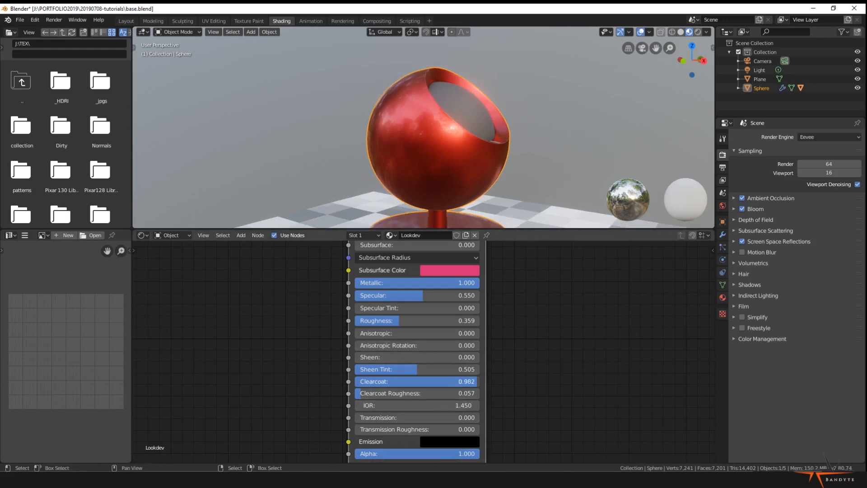
Reset Clearcoat and Metallic to 0 and view the sphere from several sides.
left_click_drag(455, 386, 354, 381)
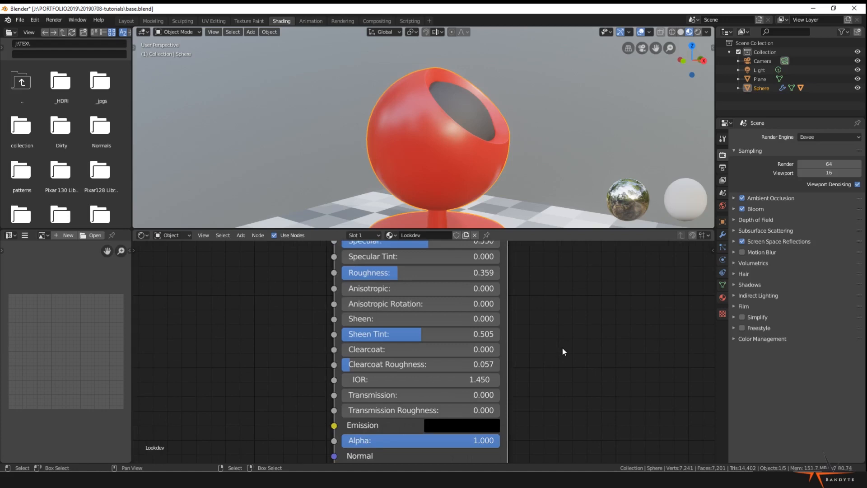
scroll(562, 348, "down", 2)
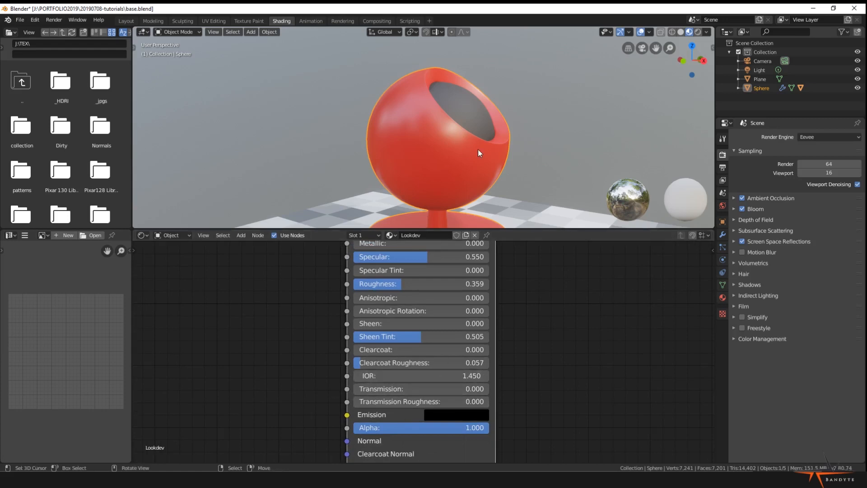
mouse_move(478, 149)
middle_mouse_down()
mouse_move(459, 170)
mouse_move(444, 172)
mouse_move(449, 147)
mouse_move(481, 143)
middle_mouse_up()
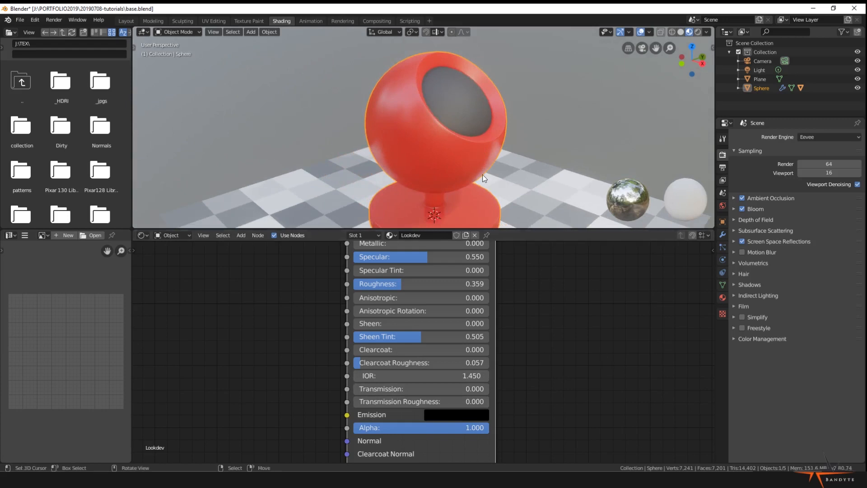
middle_click_drag(483, 175, 523, 169)
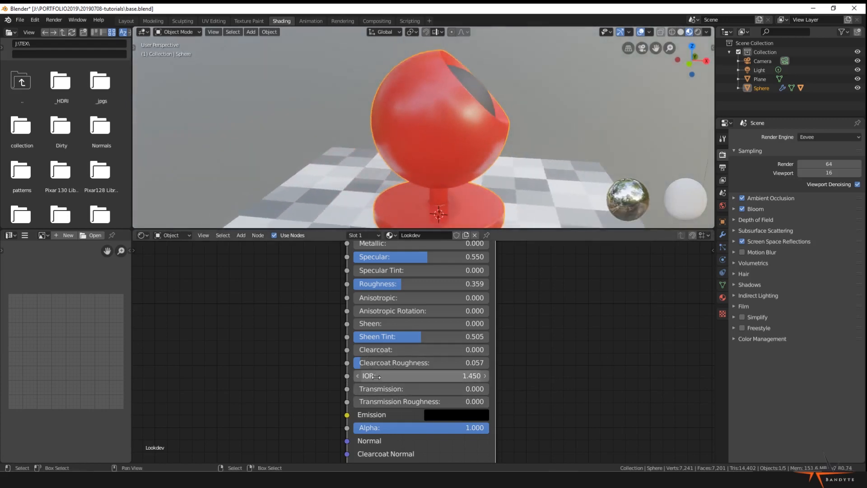
Raise Transmission to 1 and inspect the see-through sphere from several sides and up close.
left_click_drag(379, 390, 490, 389)
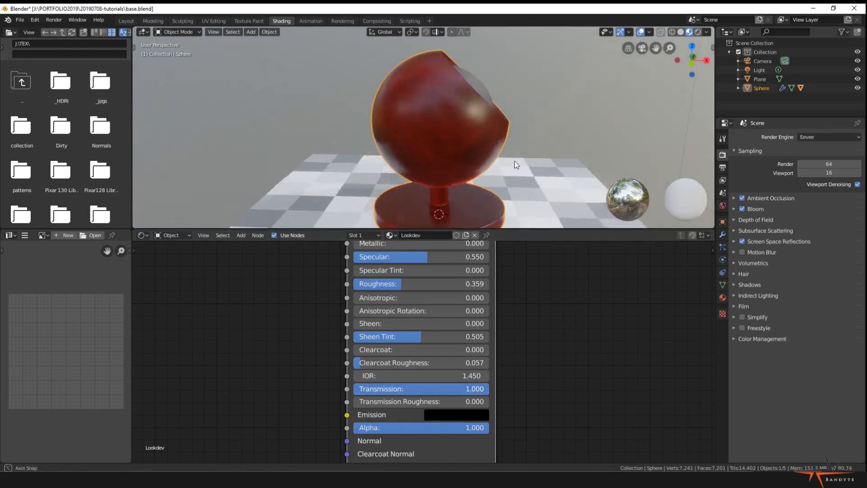
middle_click_drag(514, 161, 532, 188)
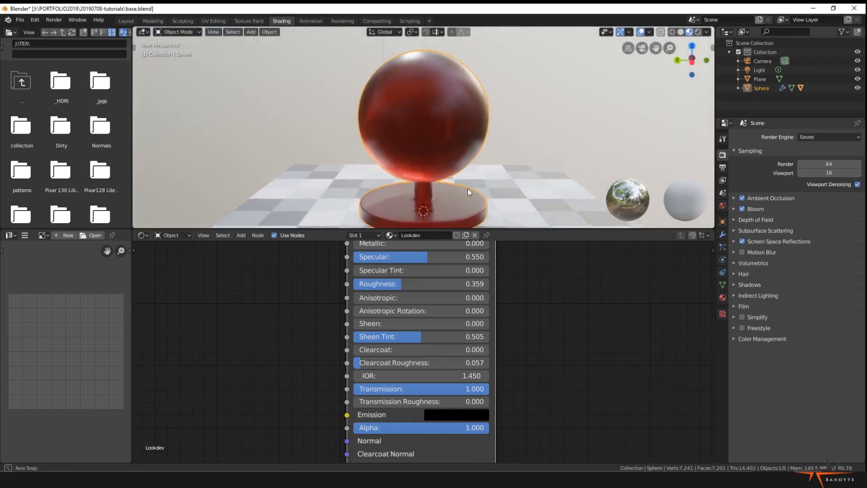
middle_click_drag(467, 188, 427, 146)
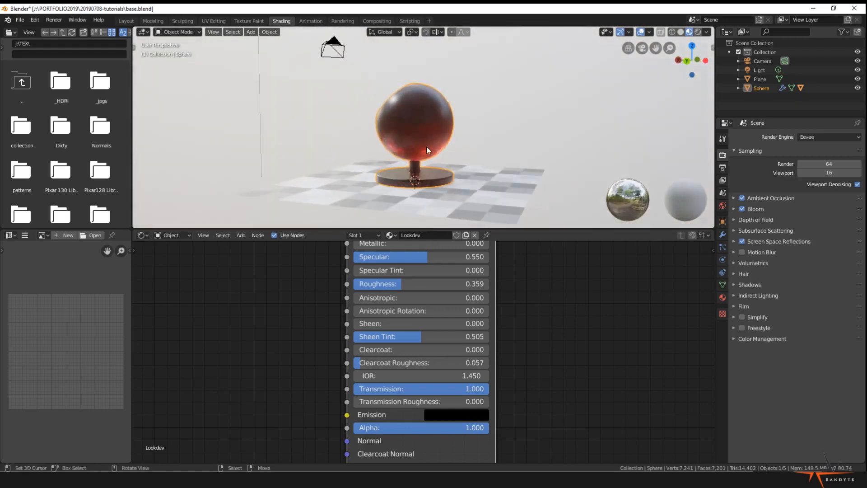
scroll(409, 151, "up", 5)
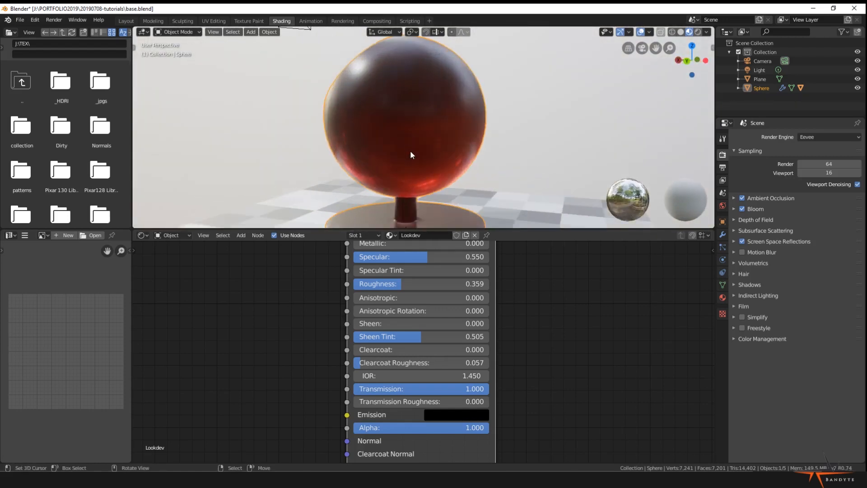
Try a higher IOR of 2.44, replace it with 1, and view the sphere from another angle.
left_click_drag(425, 378, 469, 378)
left_click(424, 377)
type("1")
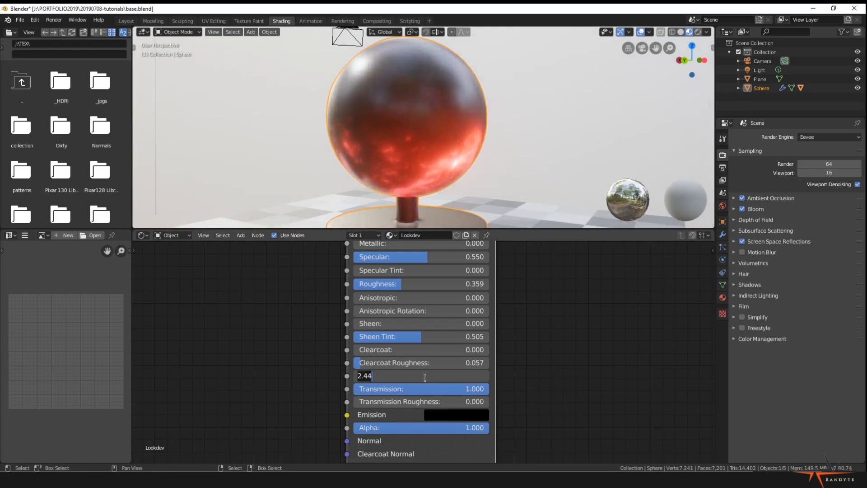
key("Return")
mouse_move(565, 175)
middle_mouse_down()
mouse_move(519, 176)
mouse_move(504, 169)
mouse_move(559, 163)
mouse_move(551, 175)
mouse_move(512, 162)
middle_mouse_up()
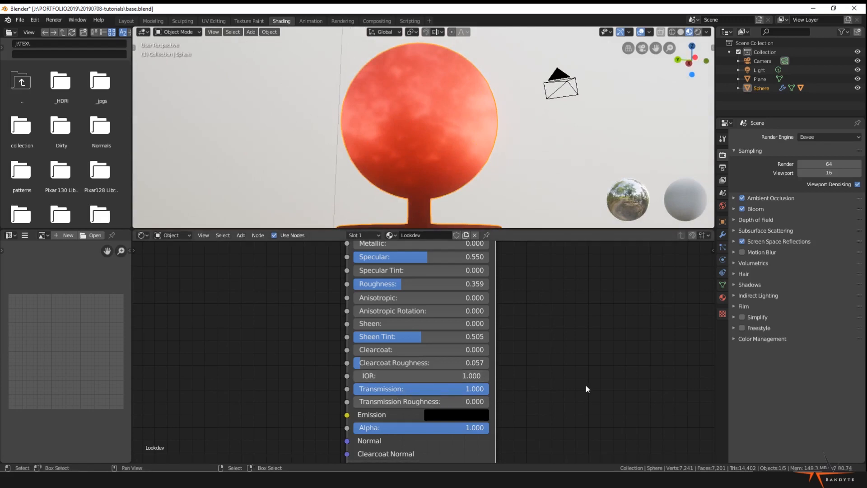
Set the IOR to 1.45 and examine the refraction in the sphere while turning around it.
double_click(403, 376)
type("1")
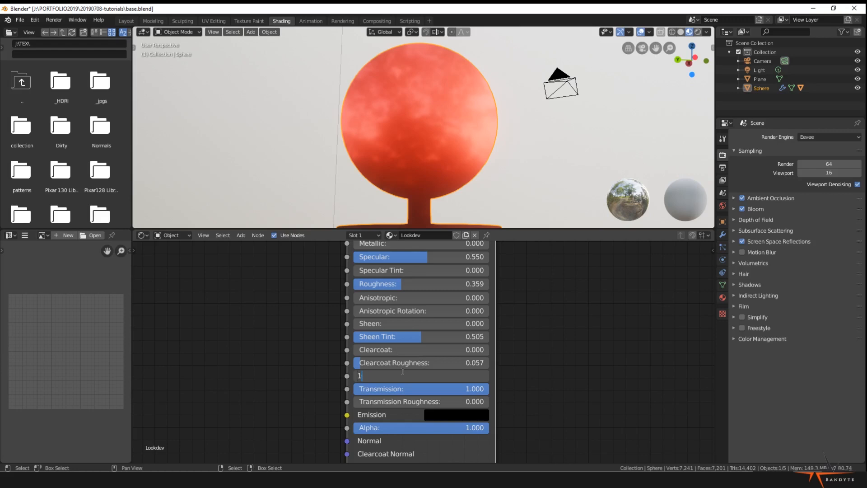
type(".45")
key("Return")
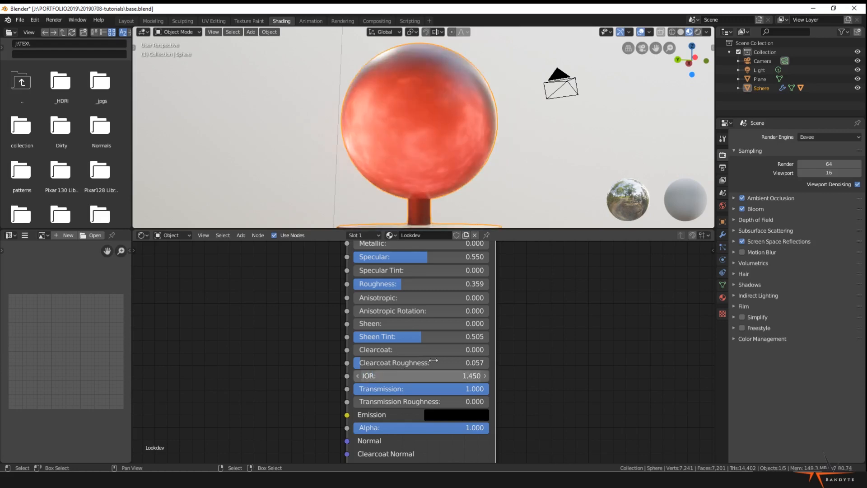
middle_click_drag(492, 114, 447, 122)
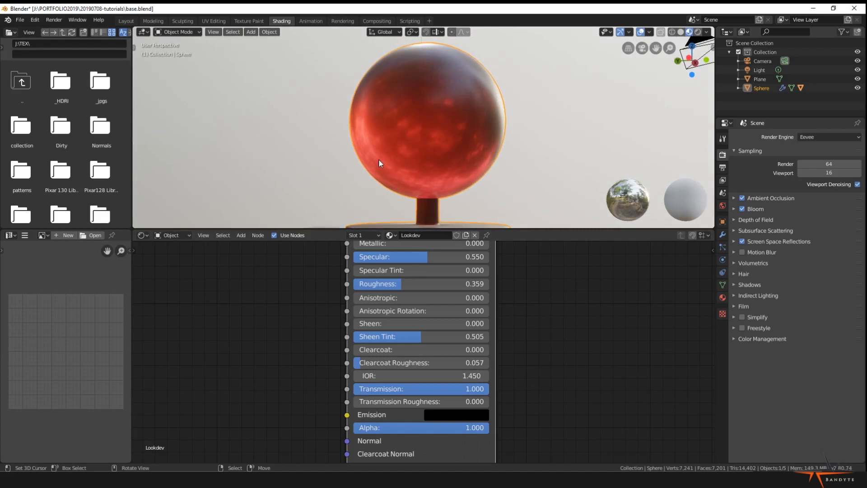
middle_click_drag(378, 160, 402, 172)
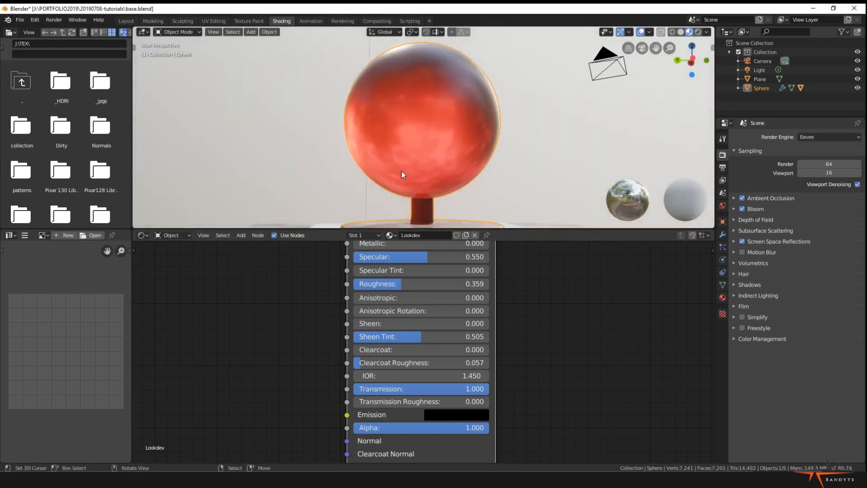
Set the IOR to 1.55 and compare the refraction from another angle.
left_click(386, 375)
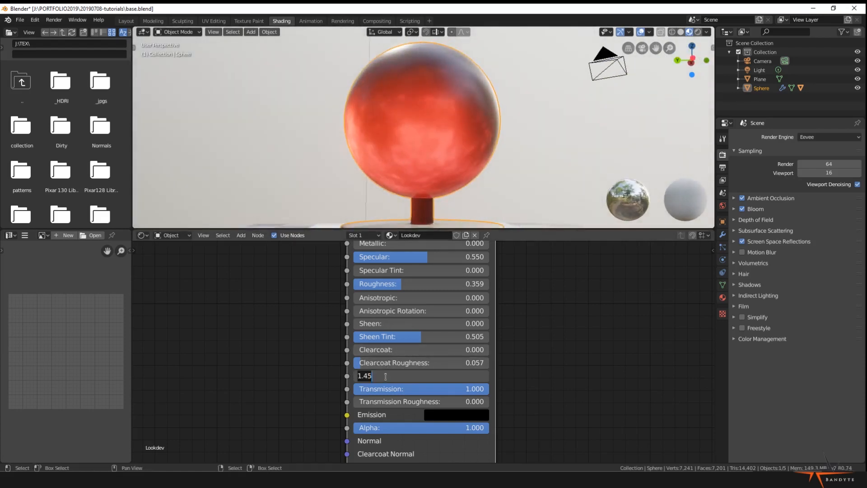
type("1.55")
key("Return")
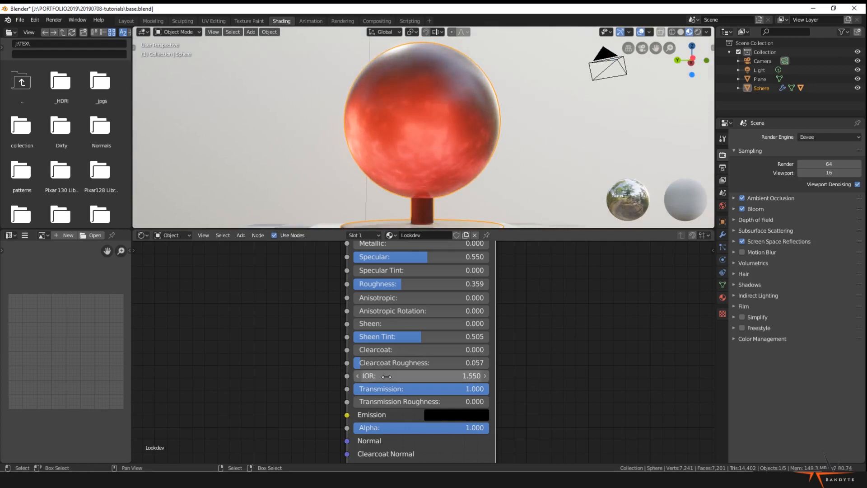
mouse_move(355, 94)
middle_mouse_down()
mouse_move(400, 116)
mouse_move(487, 120)
mouse_move(413, 110)
middle_mouse_up()
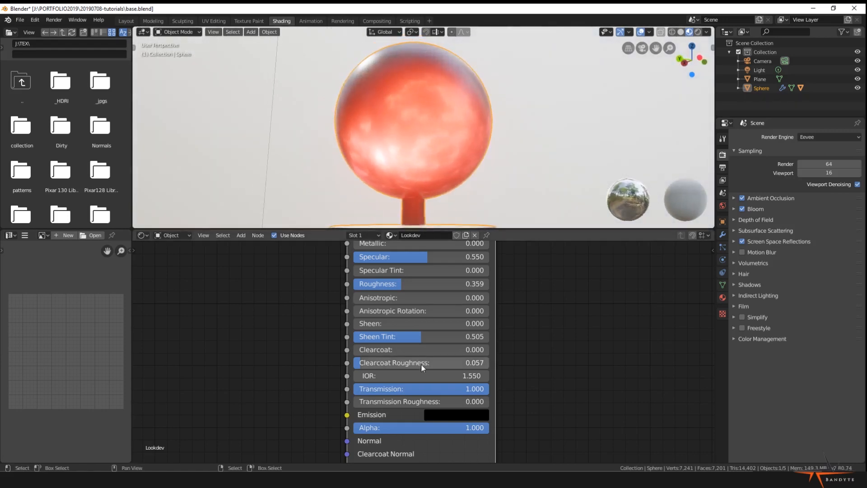
Return the IOR to 1.45.
left_click(427, 374)
type("1.")
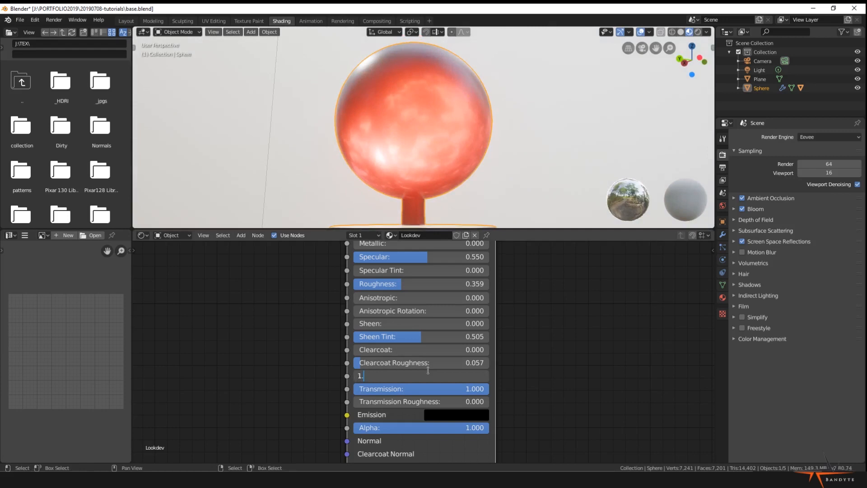
key("Return")
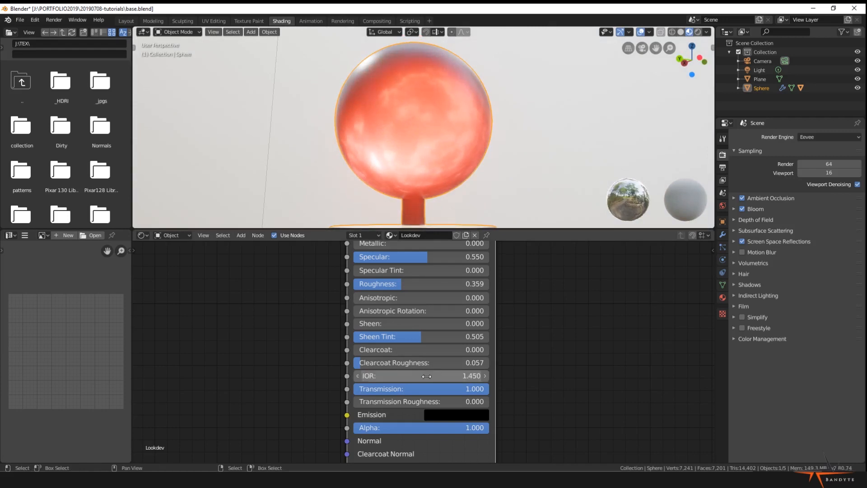
Try Transmission Roughness at 0.609 and 0.341, checking the refraction in the sphere from several sides.
mouse_move(422, 403)
left_mouse_down()
mouse_move(378, 403)
mouse_move(450, 403)
mouse_move(437, 405)
left_mouse_up()
middle_click_drag(411, 205, 433, 208)
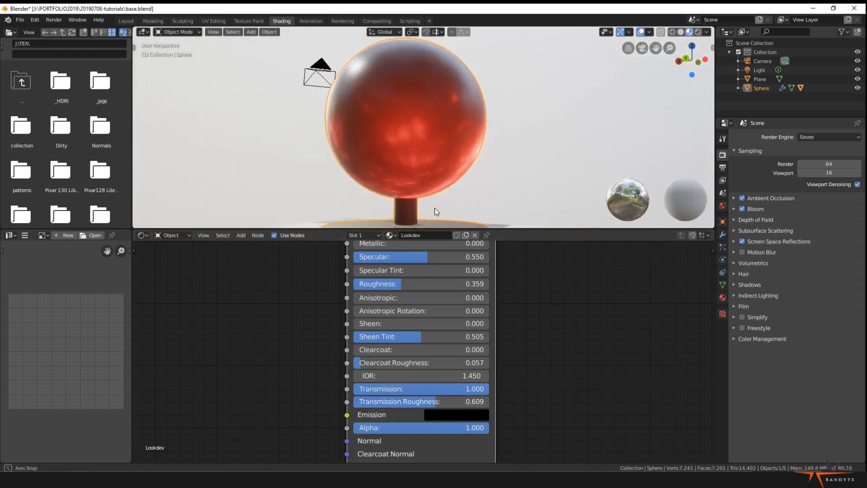
mouse_move(445, 405)
left_mouse_down()
mouse_move(382, 404)
mouse_move(452, 404)
left_mouse_up()
mouse_move(429, 127)
middle_mouse_down()
mouse_move(470, 173)
mouse_move(432, 170)
middle_mouse_up()
left_click_drag(424, 401, 380, 401)
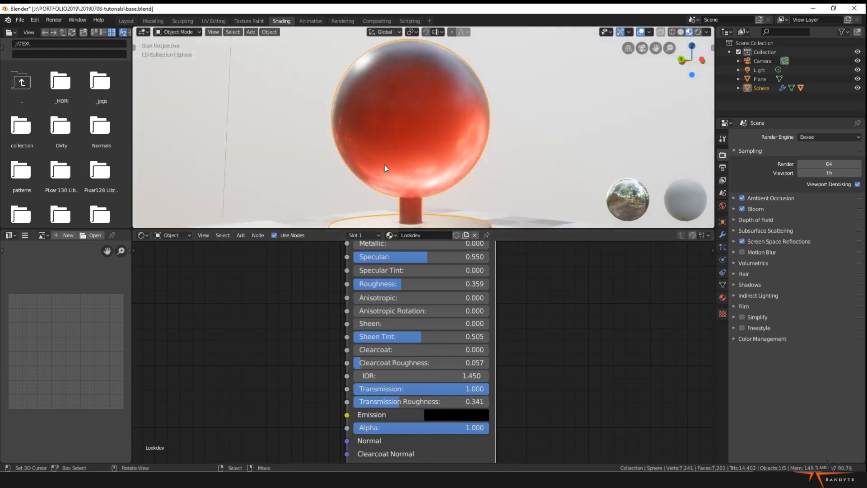
middle_click_drag(384, 165, 484, 148)
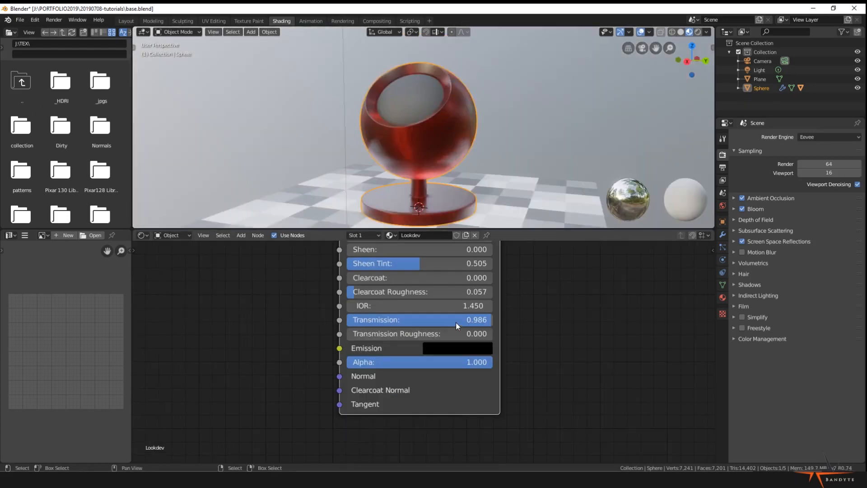
Reset Transmission to 0 and view the opaque sphere from another side.
left_click_drag(448, 323, 351, 323)
middle_click_drag(440, 139, 597, 145)
left_click_drag(437, 319, 345, 320)
middle_click_drag(541, 365, 535, 356)
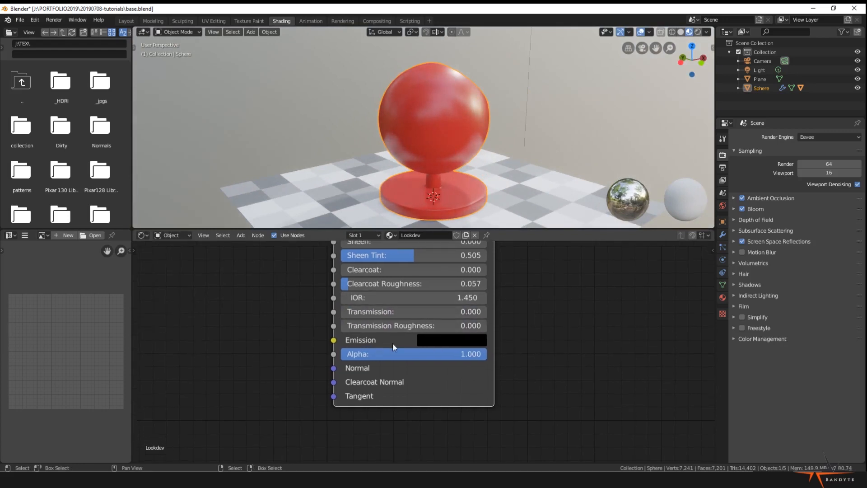
Set the Emission color to full white and inspect the glowing sphere up close.
left_click(427, 345)
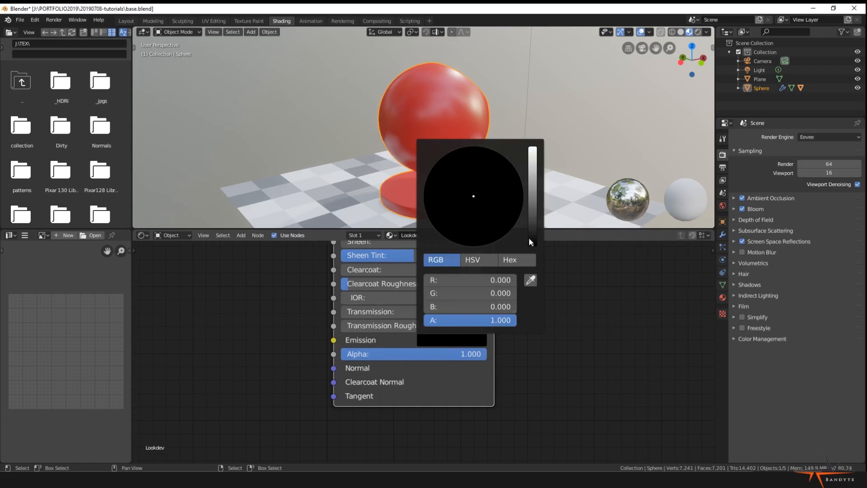
left_click_drag(530, 239, 533, 148)
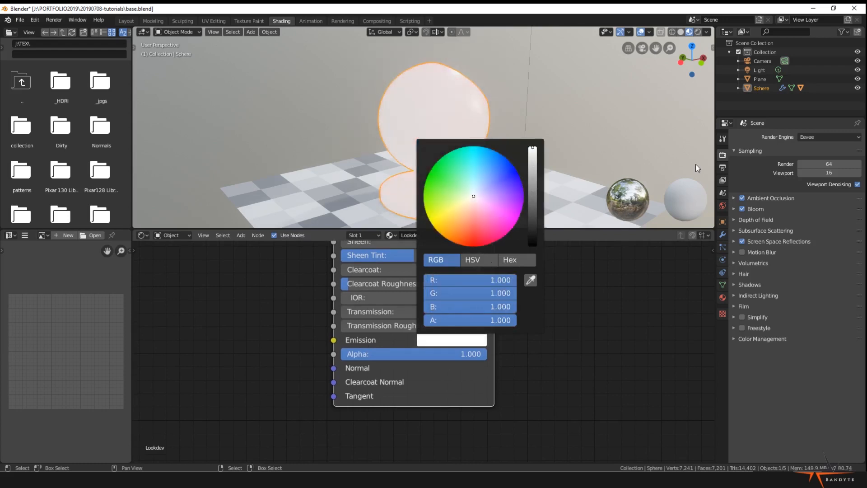
scroll(475, 145, "up", 3)
middle_click_drag(478, 153, 379, 145)
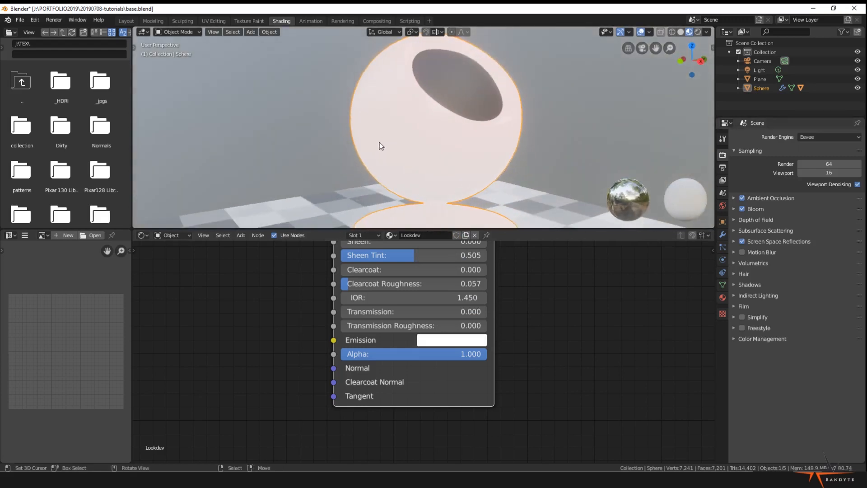
Hide the viewport overlays and expand the Bloom settings to examine the glow around the sphere.
scroll(381, 145, "down", 3)
left_click(640, 32)
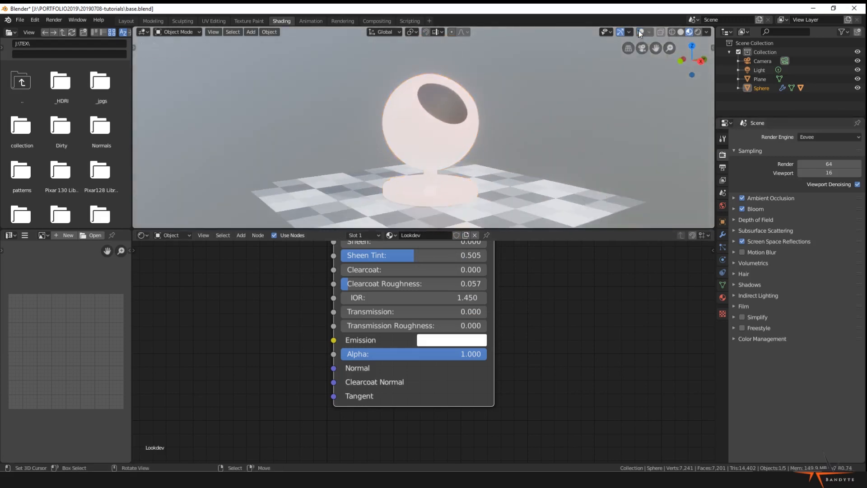
scroll(508, 166, "up", 3)
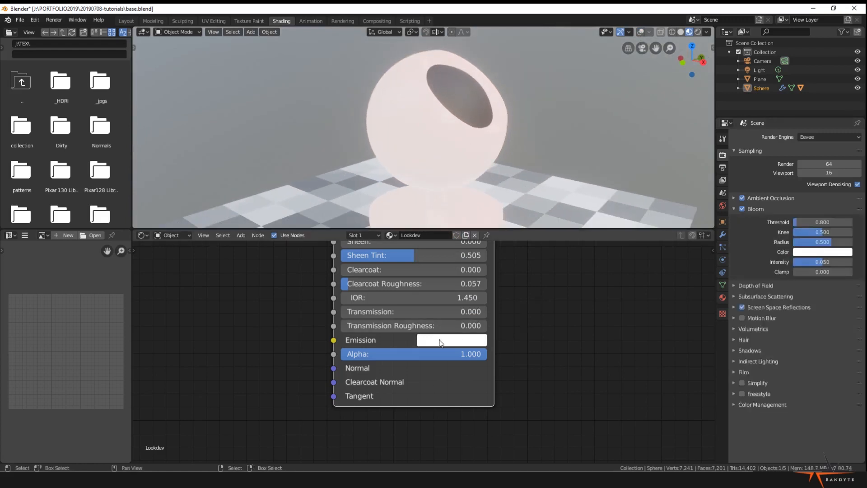
Raise the Emission color's HSV value to 2 and view the stronger bloom around the sphere.
left_click(440, 342)
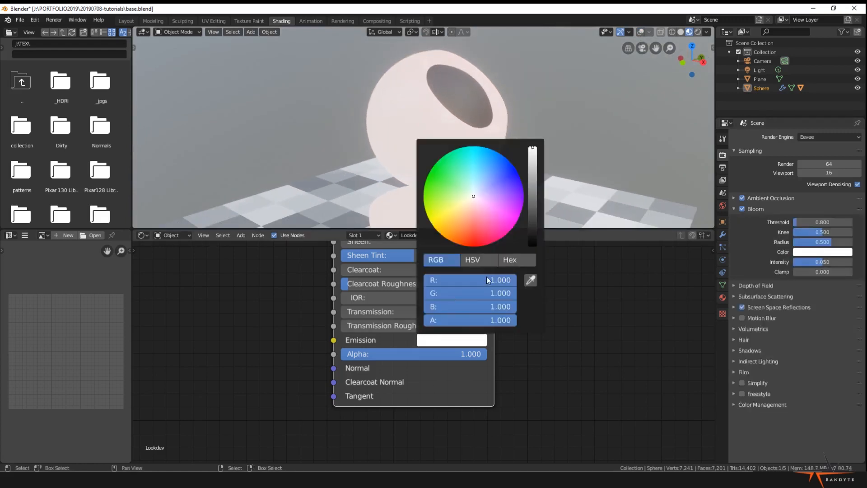
left_click(476, 262)
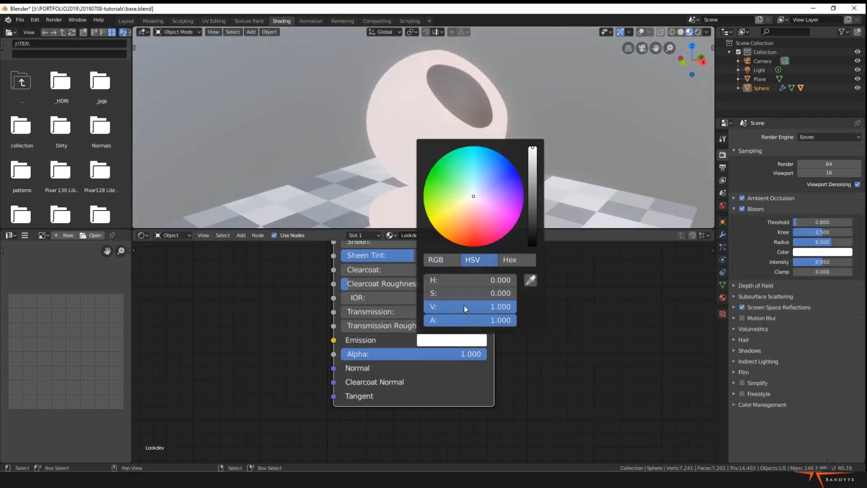
left_click(464, 306)
type("2")
key("Return")
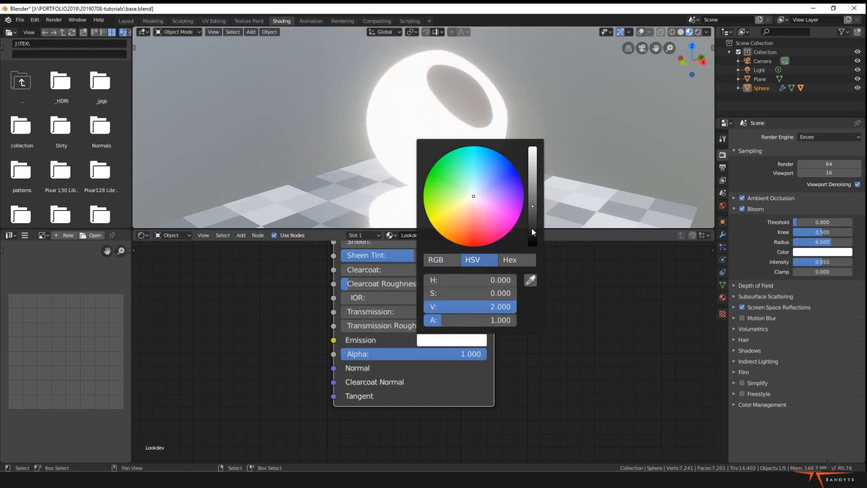
left_click(631, 117)
middle_click_drag(553, 161, 584, 177)
Tint the Emission color violet with hue 0.684 and saturation 0.809, and view the colored glow.
left_click(452, 339)
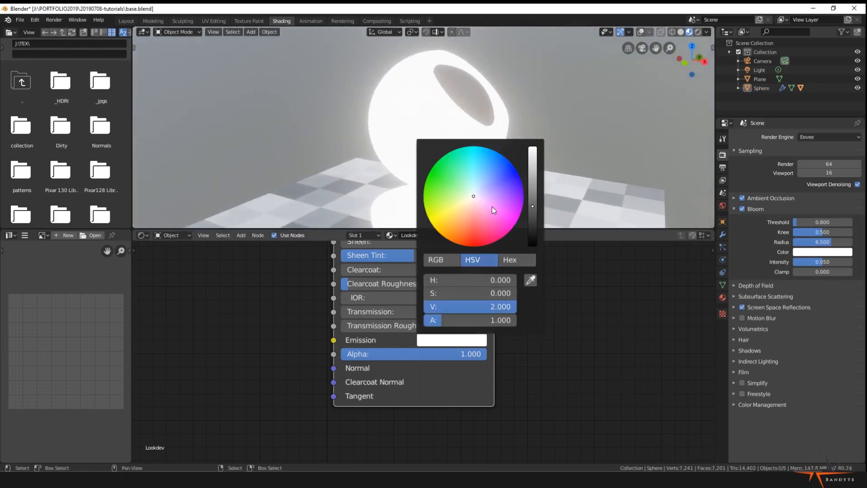
left_click_drag(492, 207, 510, 180)
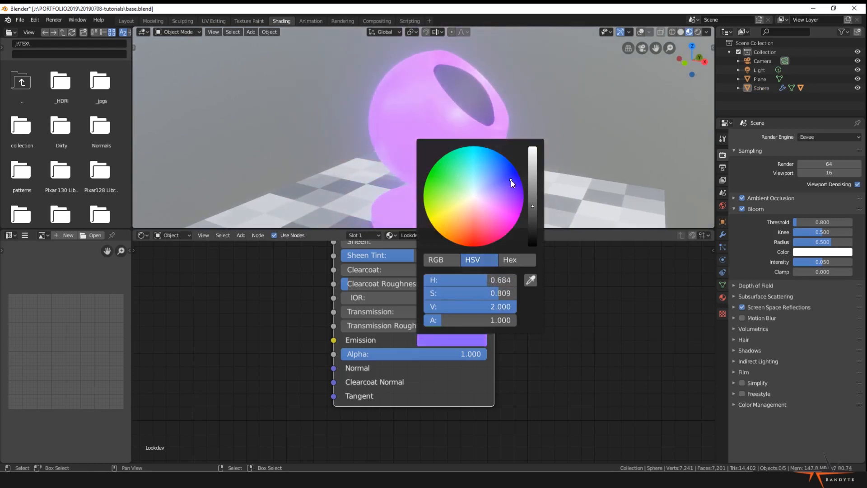
middle_click_drag(586, 162, 429, 203)
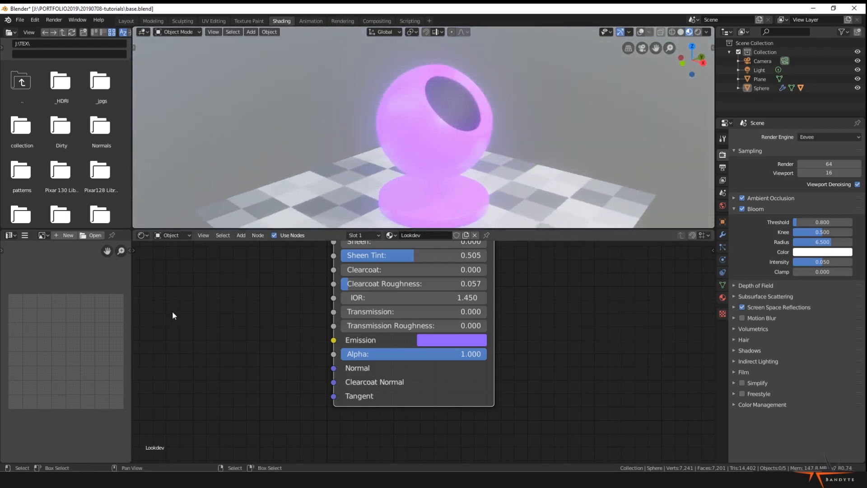
Look at the glowing sphere from several angles and undo the emission changes back to black.
middle_click_drag(174, 315, 288, 351)
middle_click_drag(393, 112, 465, 160)
middle_click_drag(350, 130, 462, 163)
scroll(426, 175, "down", 1)
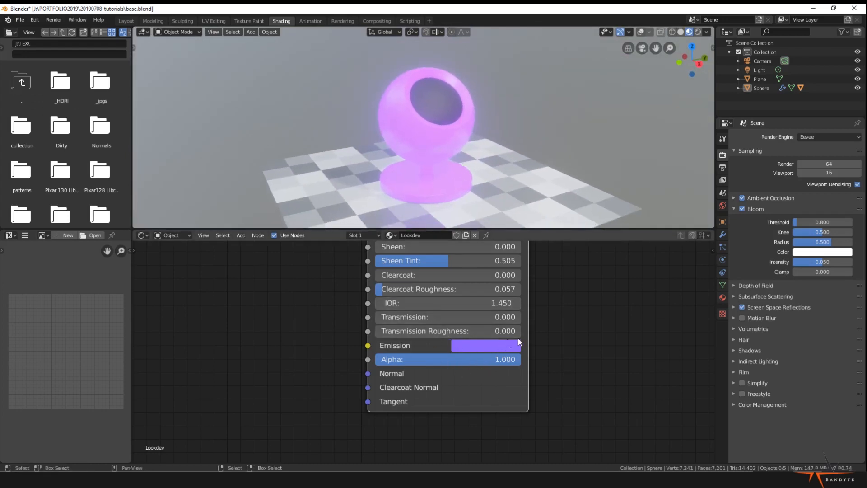
key("ctrl+z")
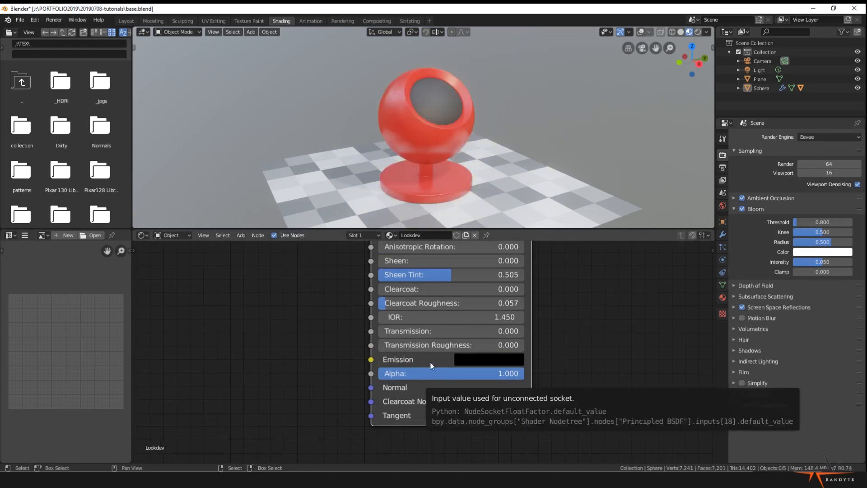
Switch the render engine to Cycles and show the viewport in Rendered shading.
left_click(814, 134)
left_click(814, 169)
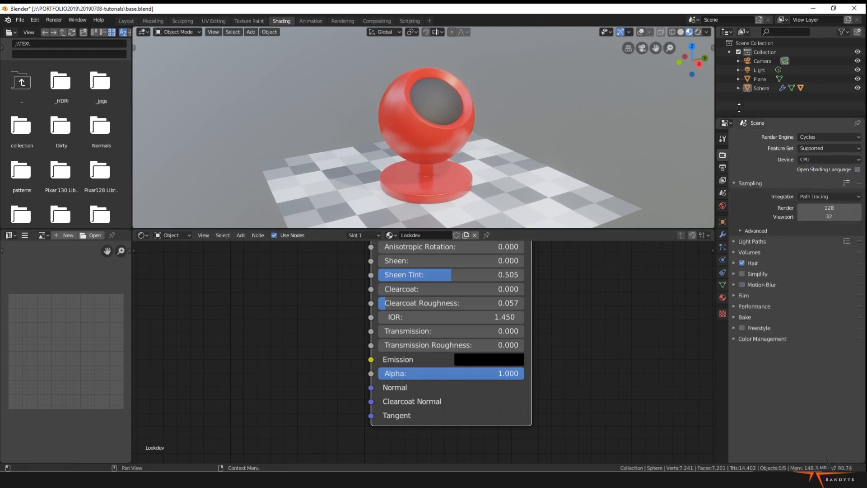
left_click(698, 32)
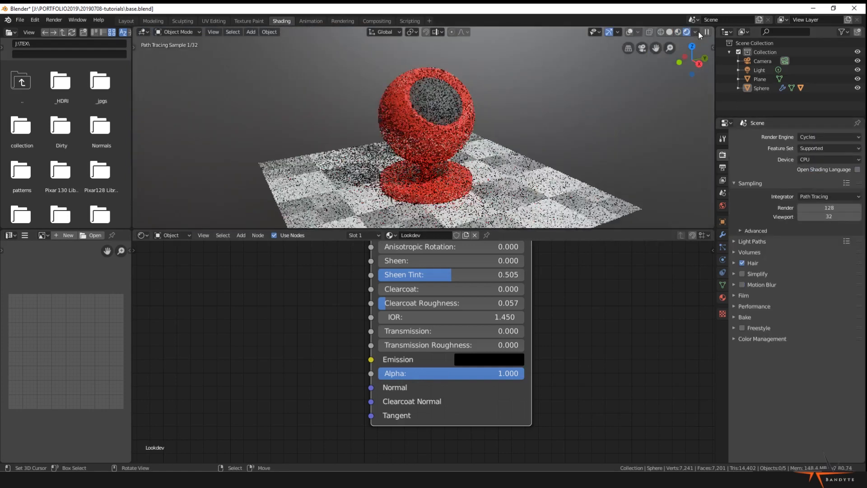
Lower the Principled BSDF's Alpha to 0.118 and fine-tune it in the Cycles preview.
left_click_drag(501, 374, 368, 373)
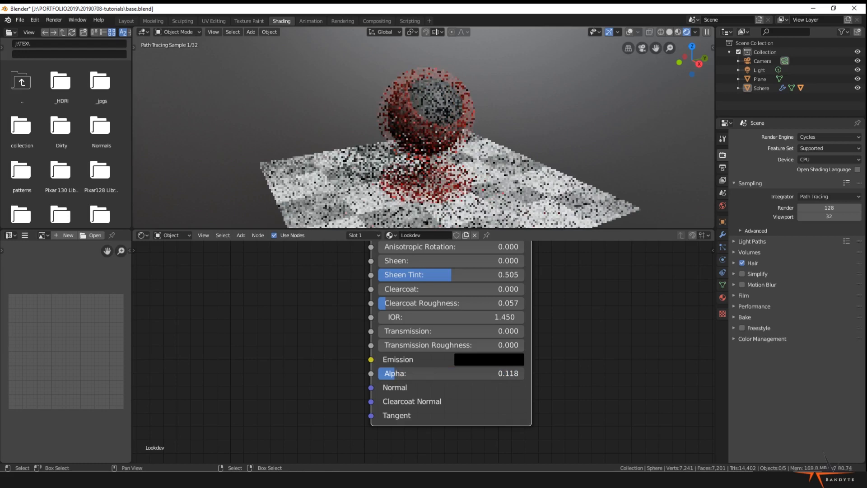
left_click_drag(395, 373, 408, 373)
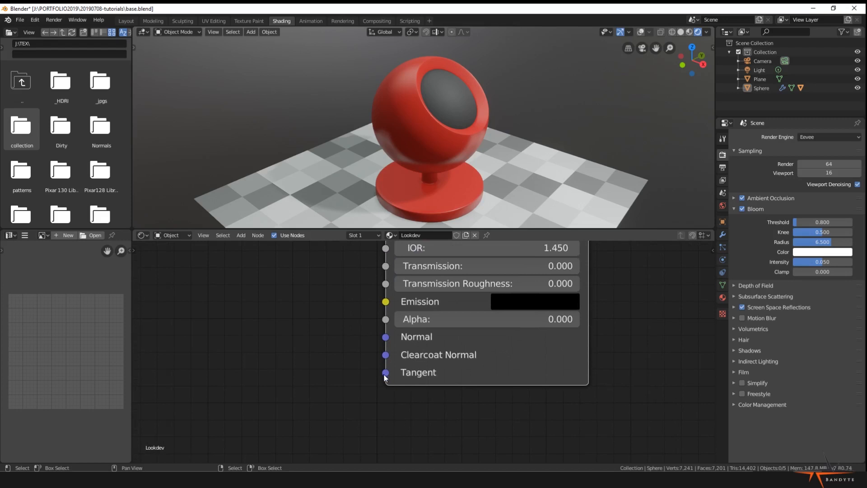
Examine the Normal, Clearcoat Normal and Tangent inputs of the Principled BSDF and look closely at the sphere.
scroll(396, 369, "down", 2)
scroll(370, 384, "up", 2)
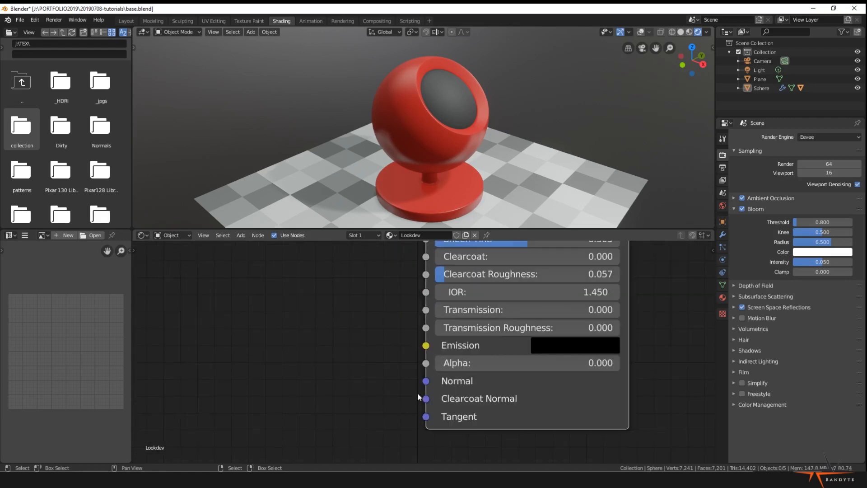
scroll(446, 403, "up", 1)
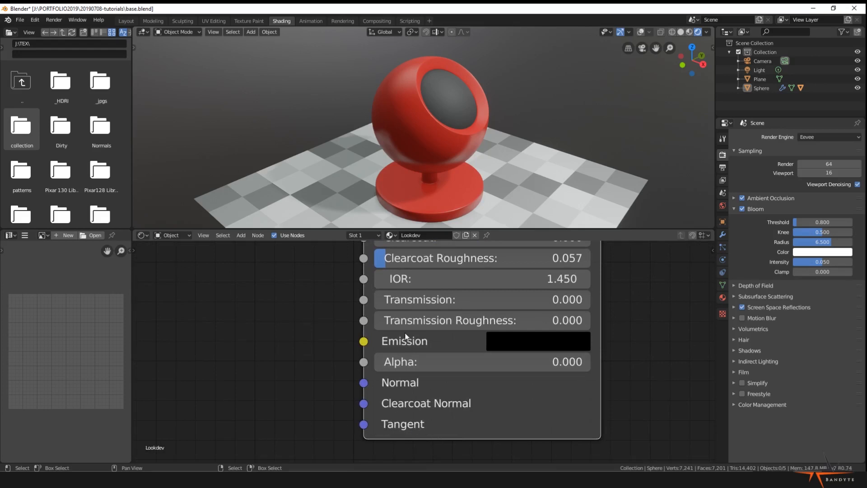
scroll(581, 291, "down", 1)
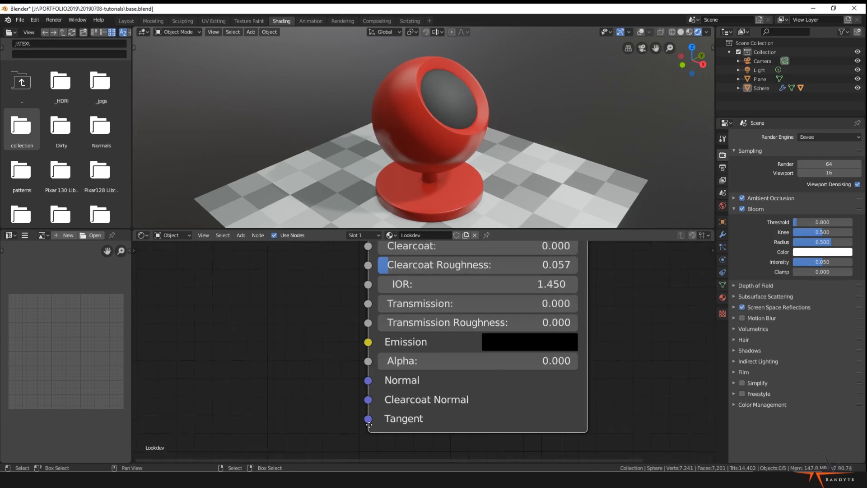
middle_click_drag(383, 426, 514, 416)
scroll(496, 405, "down", 3)
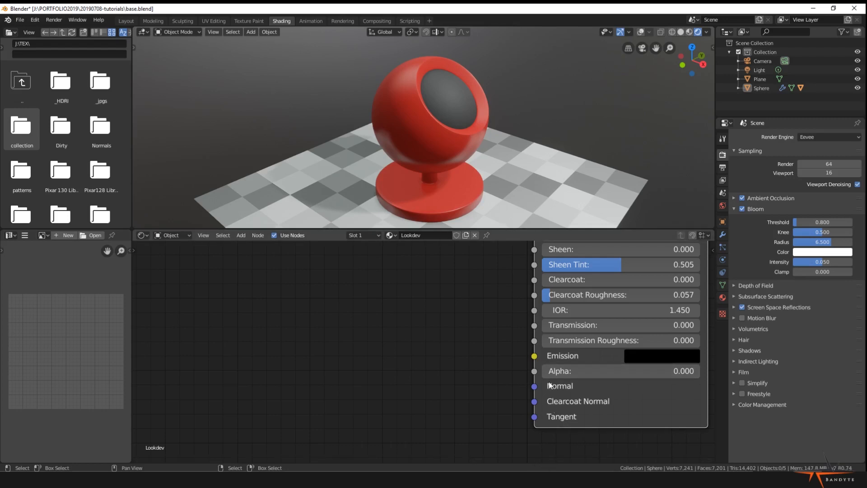
middle_click_drag(483, 361, 437, 353)
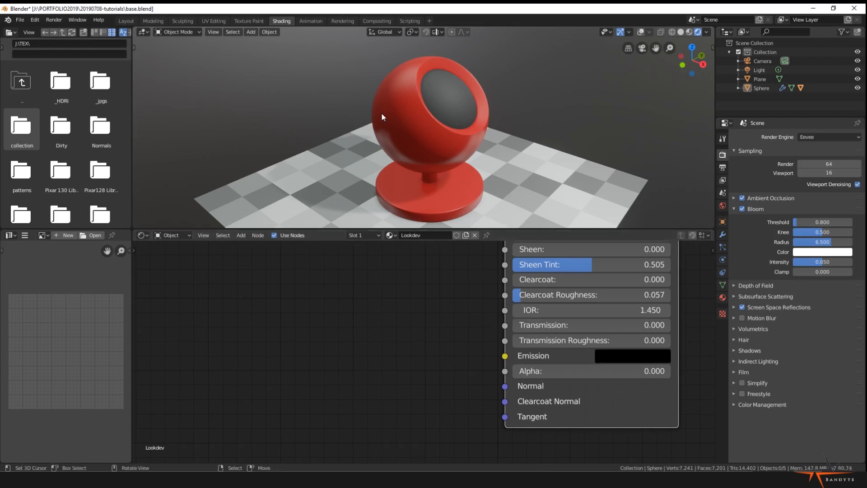
scroll(384, 112, "up", 3)
scroll(433, 176, "down", 1)
mouse_move(434, 177)
middle_mouse_down()
mouse_move(289, 168)
mouse_move(437, 179)
middle_mouse_up()
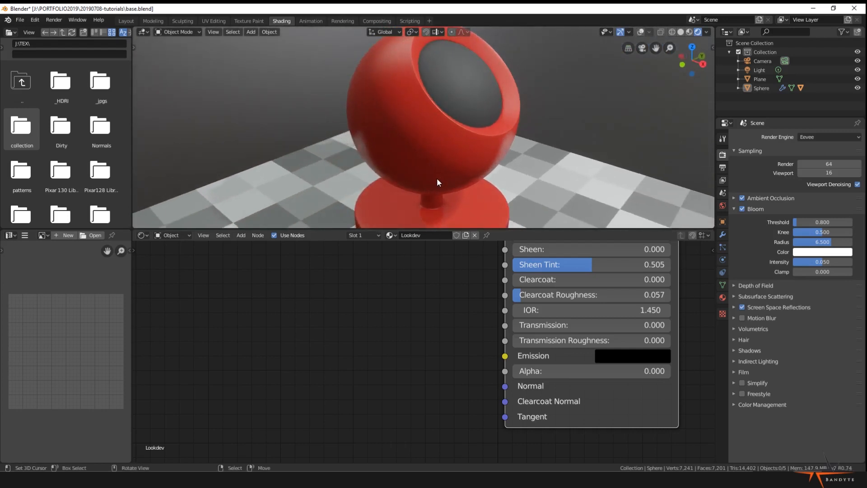
Add a Noise Texture node and place it in the free space before the Principled BSDF.
key("shift+a")
mouse_move(238, 268)
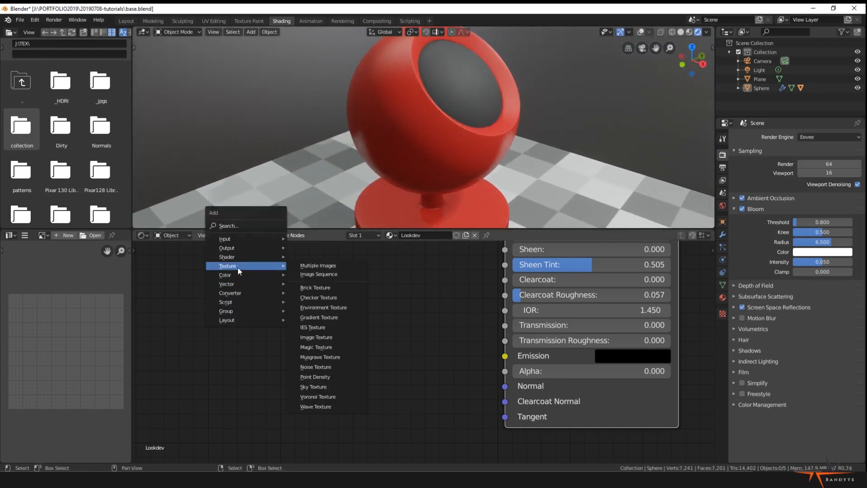
left_click(321, 366)
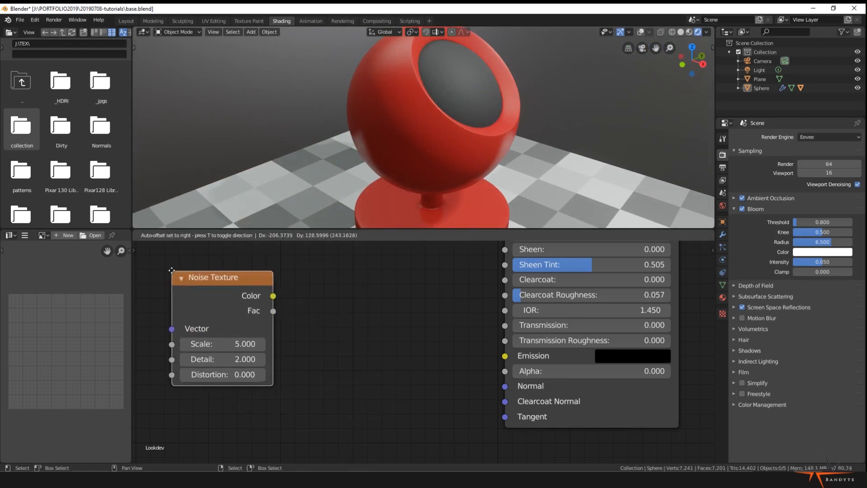
left_click(165, 265)
middle_click_drag(331, 300, 391, 319)
left_click_drag(262, 319, 215, 308)
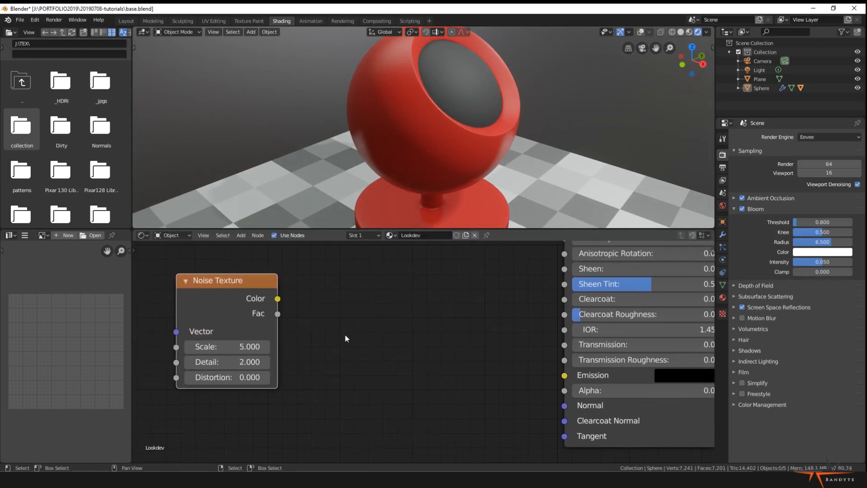
middle_click_drag(377, 341, 354, 340)
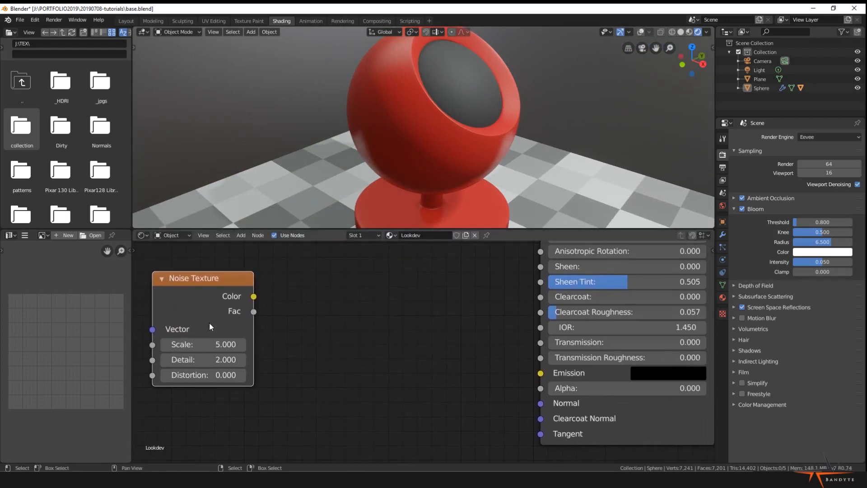
Preview the Noise Texture on the sphere and set its Scale to 23.3 and Detail to 16.
left_click(211, 301, "ctrl+shift")
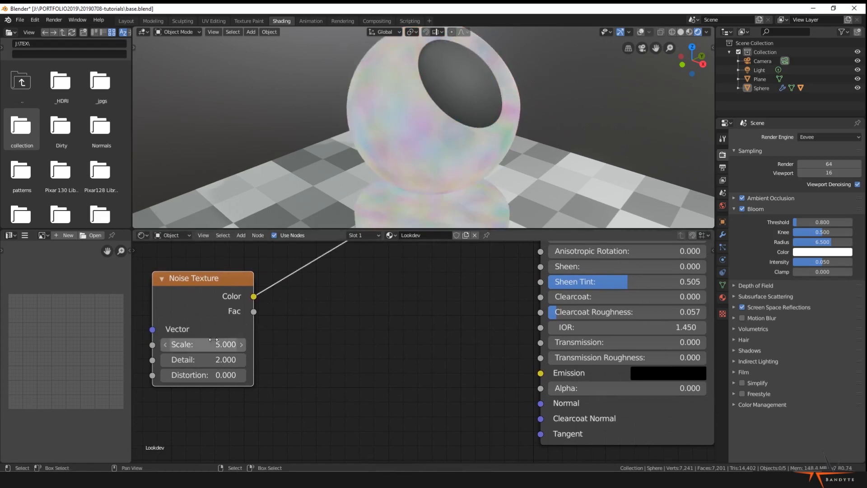
left_click_drag(203, 344, 284, 344)
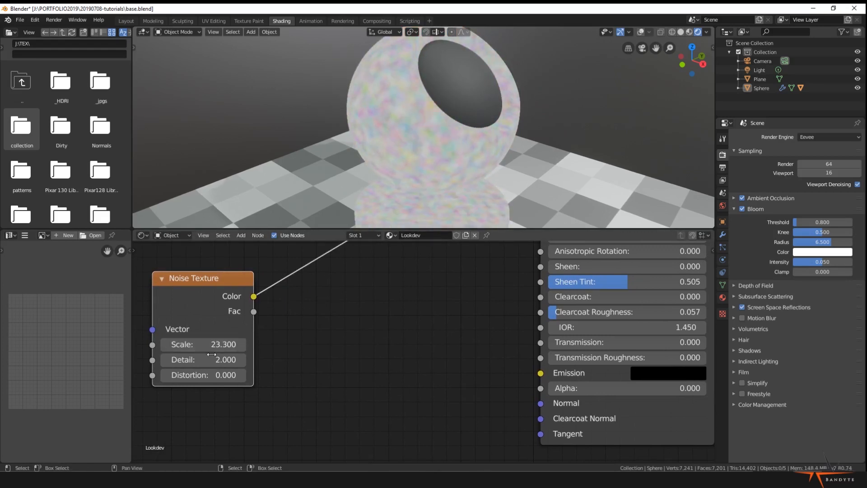
left_click_drag(203, 359, 274, 359)
middle_click_drag(340, 318, 358, 324)
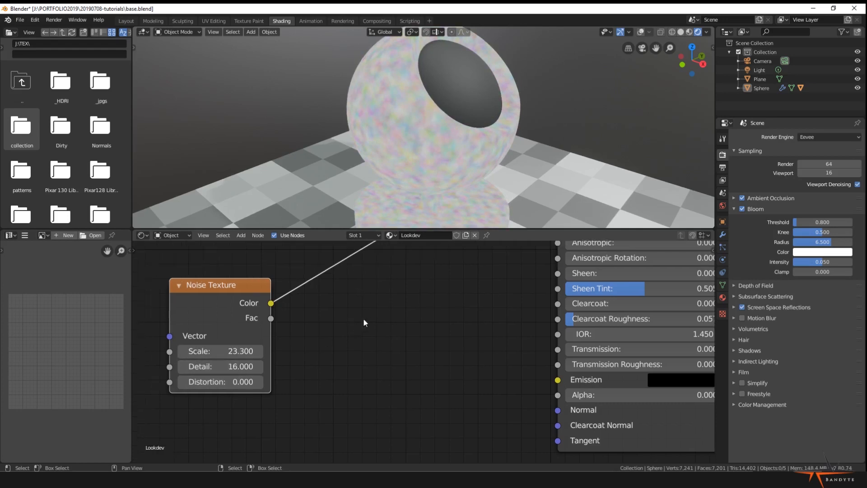
Add a Bump node between the noise and the shader and connect the noise's Fac output to its Height.
key("shift+a")
mouse_move(319, 340)
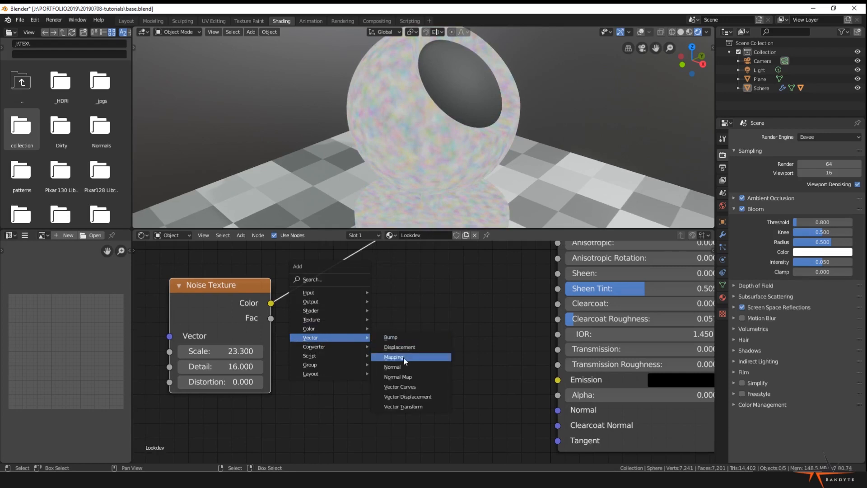
left_click(402, 337)
left_click(306, 286)
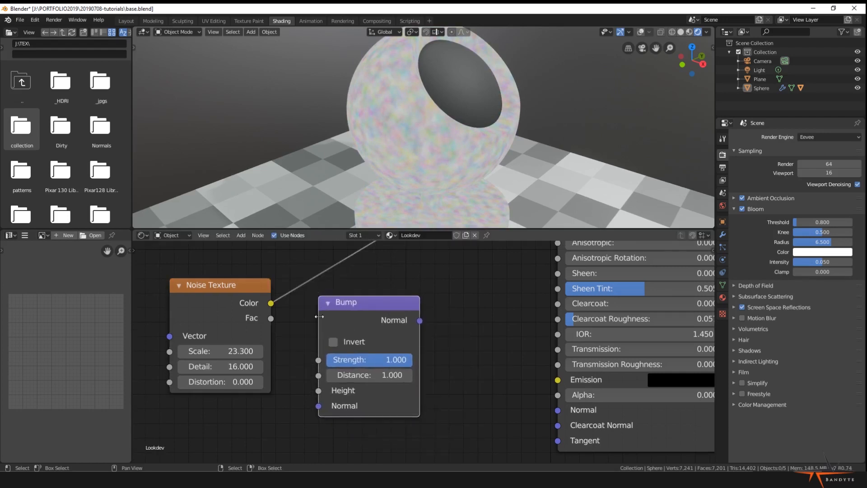
left_click_drag(270, 319, 319, 390)
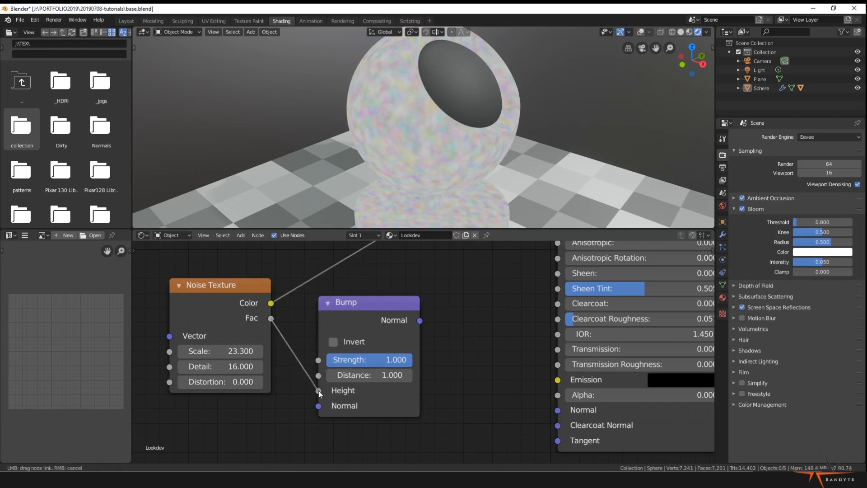
Preview the noise's Fac output and the Bump node's Normal output on the sphere.
left_click(248, 317, "ctrl+shift")
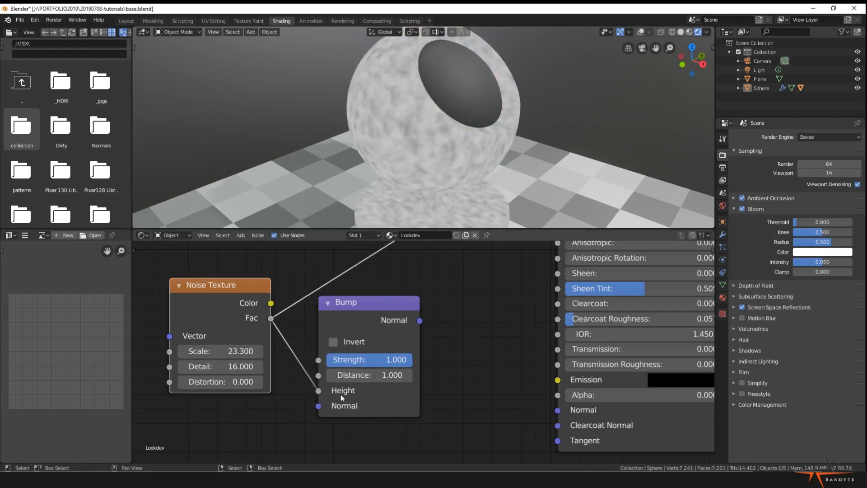
left_click(351, 324, "ctrl+shift")
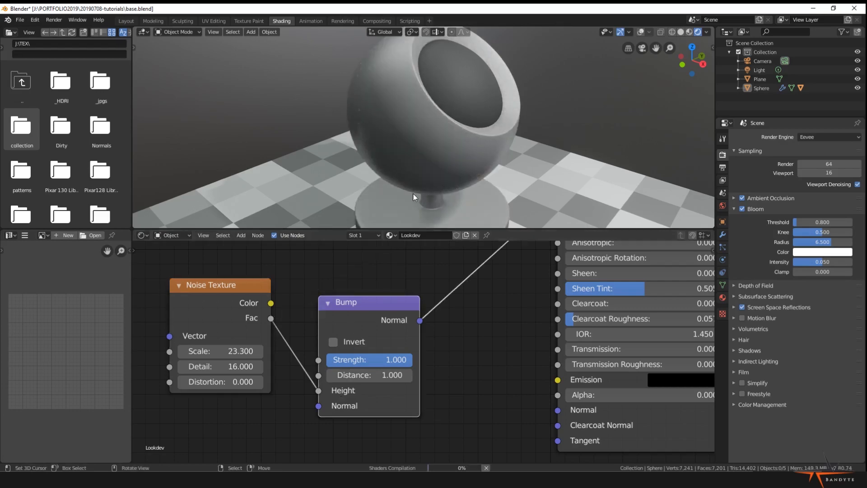
middle_click_drag(406, 177, 353, 208)
Connect the Bump's Normal output to the Principled BSDF's Normal input and route the shader back to the material output.
left_click_drag(420, 320, 557, 410)
scroll(476, 281, "down", 1)
scroll(476, 280, "down", 1)
middle_click_drag(496, 284, 445, 340)
scroll(444, 339, "down", 1)
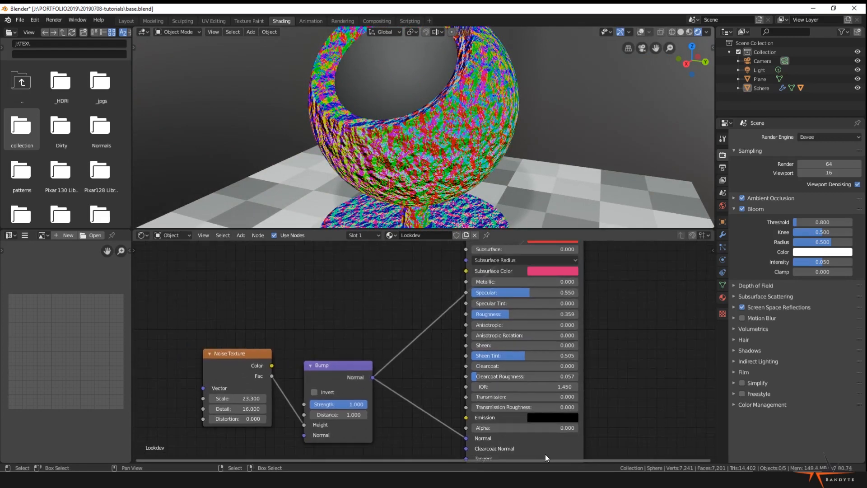
left_click(558, 445, "ctrl+shift")
middle_click_drag(404, 385, 408, 351)
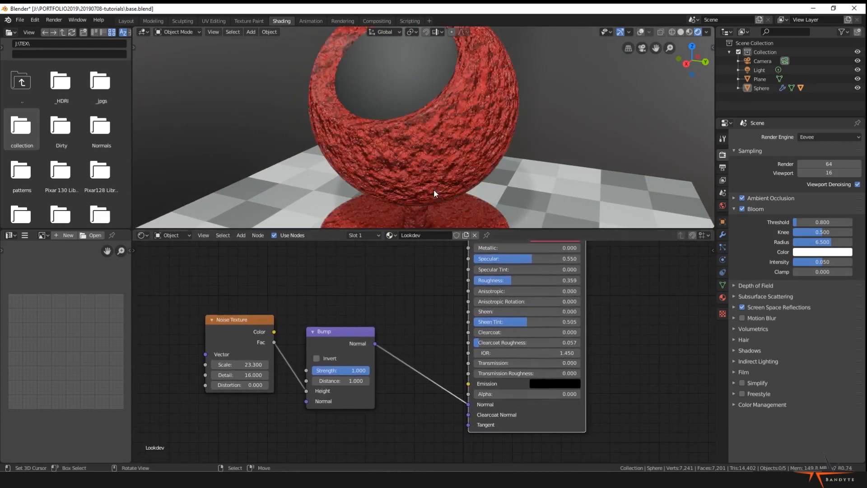
Reduce the Bump Strength to 0.150 and view the bumpy sphere from several angles.
left_click_drag(327, 370, 270, 370)
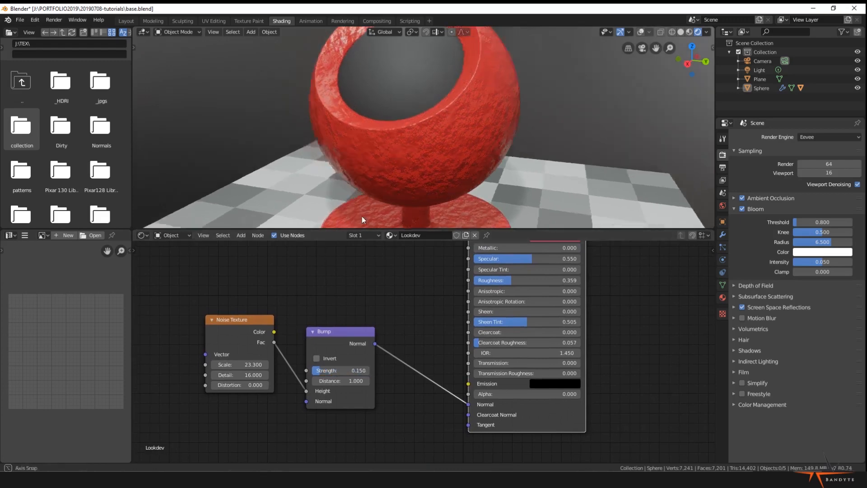
middle_click_drag(362, 215, 445, 153)
scroll(427, 112, "up", 3)
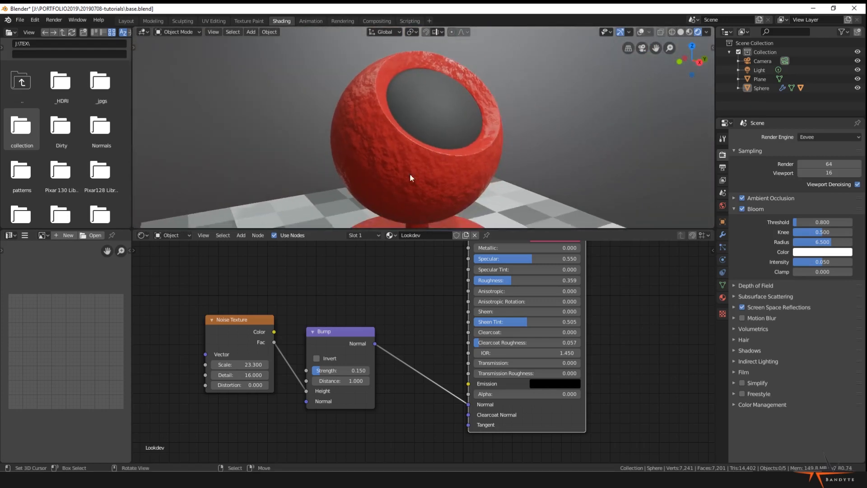
middle_click_drag(403, 151, 358, 251)
middle_click_drag(444, 60, 376, 84)
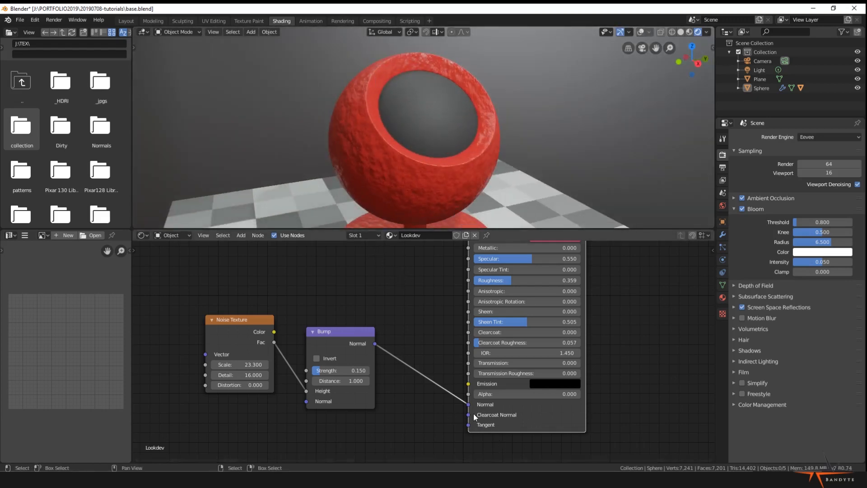
Raise the Clearcoat to 1.000 and inspect the smooth coat's reflections over the bumpy sphere from several angles.
left_click_drag(490, 331, 601, 331)
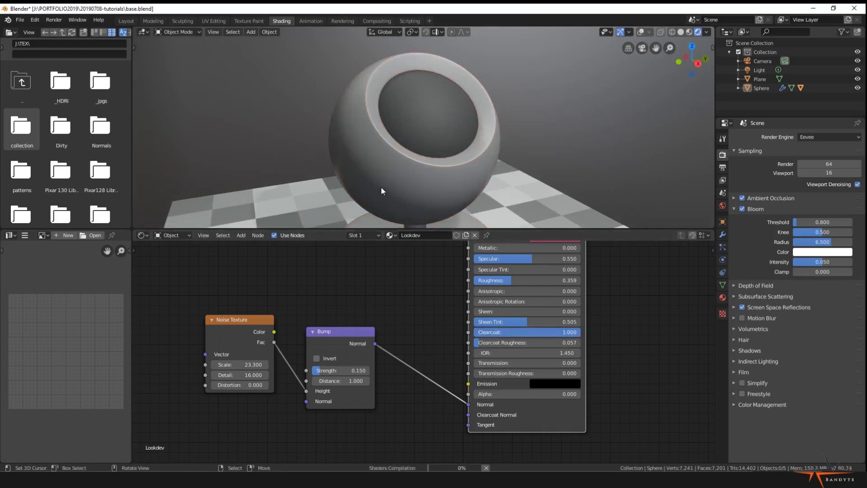
middle_click_drag(400, 150, 436, 160)
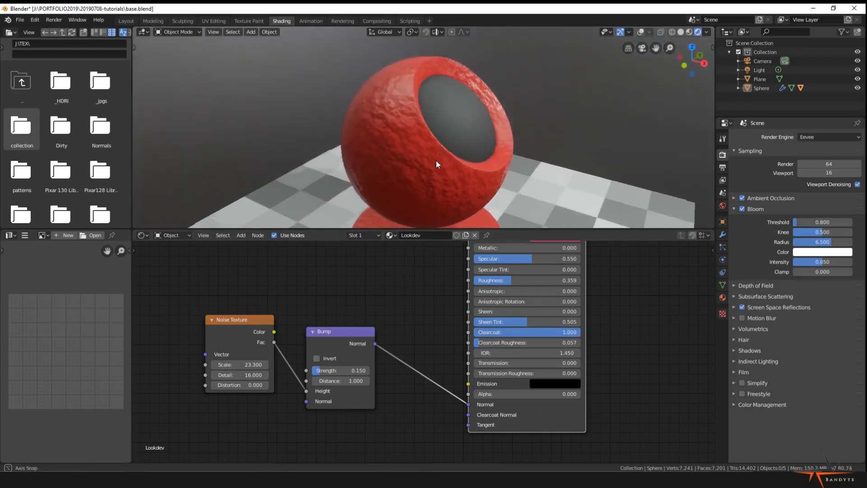
scroll(371, 87, "up", 2)
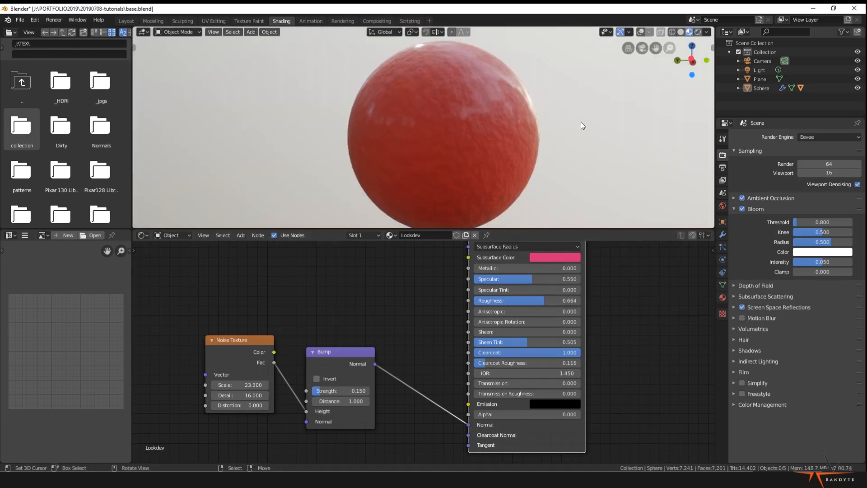
middle_click_drag(581, 122, 519, 145)
middle_click_drag(491, 118, 422, 170)
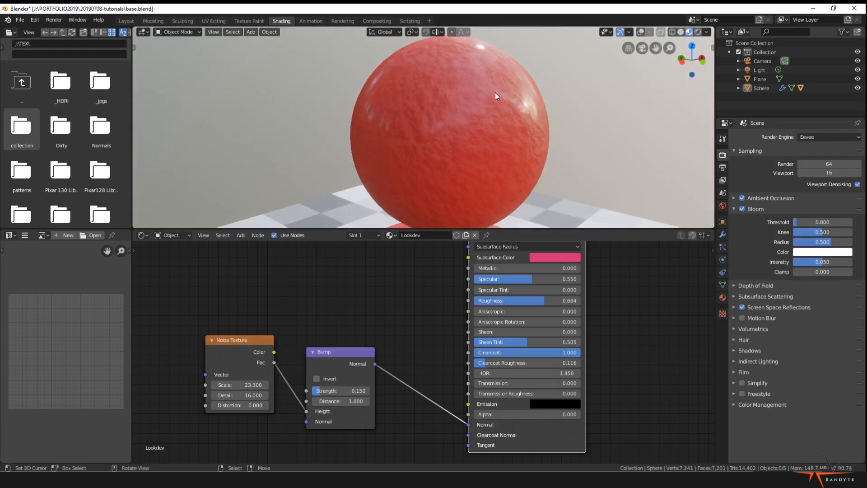
middle_click_drag(497, 96, 544, 113)
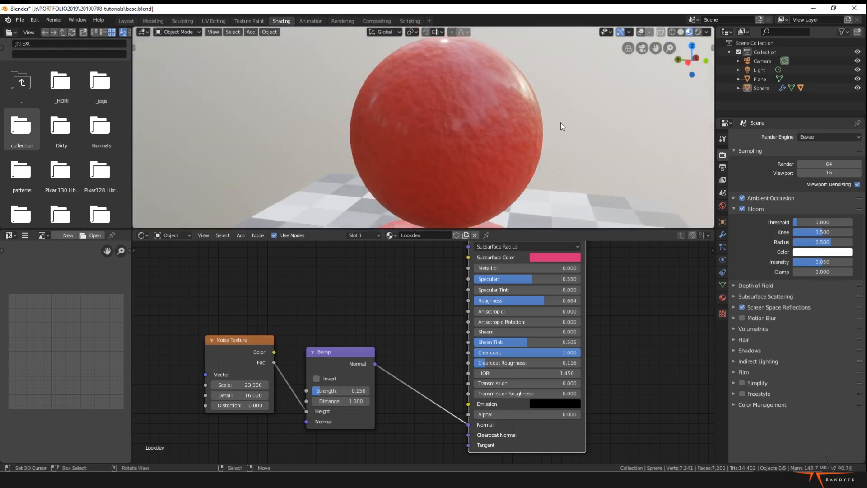
middle_click_drag(487, 217, 412, 178)
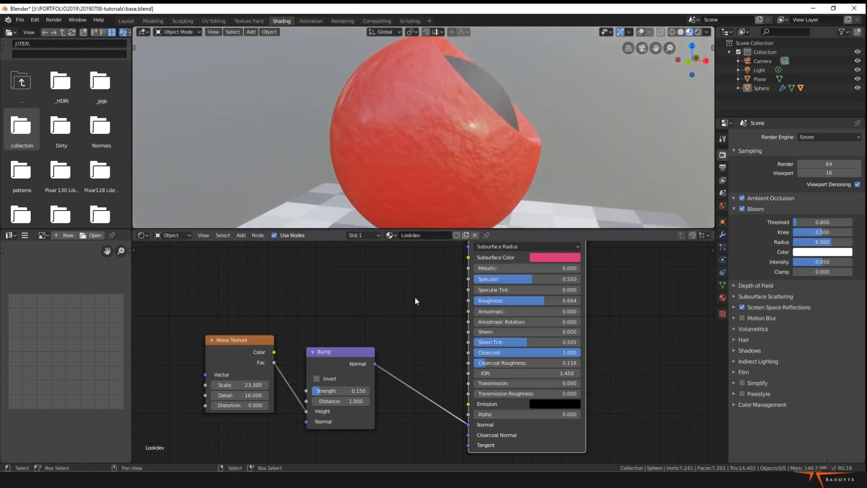
Connect the Bump's Normal output to the Clearcoat Normal input as well and view the whole lookdev sphere.
left_click_drag(376, 364, 470, 436)
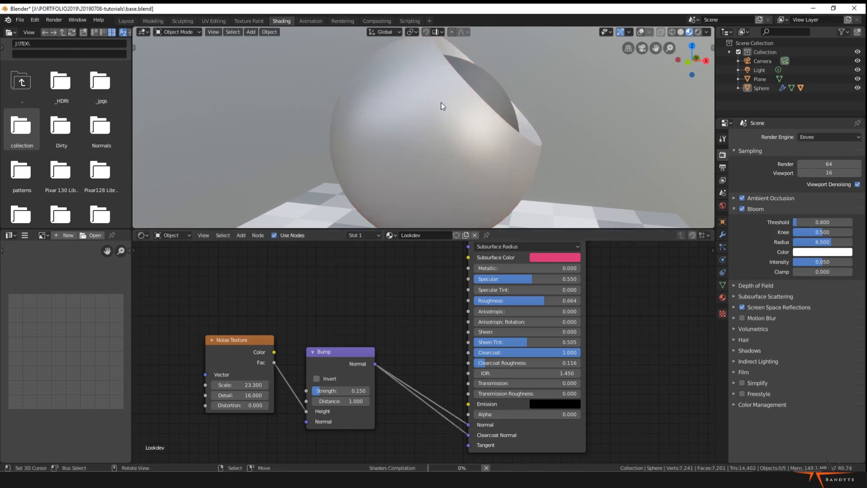
middle_click_drag(420, 148, 447, 147)
scroll(446, 147, "down", 4)
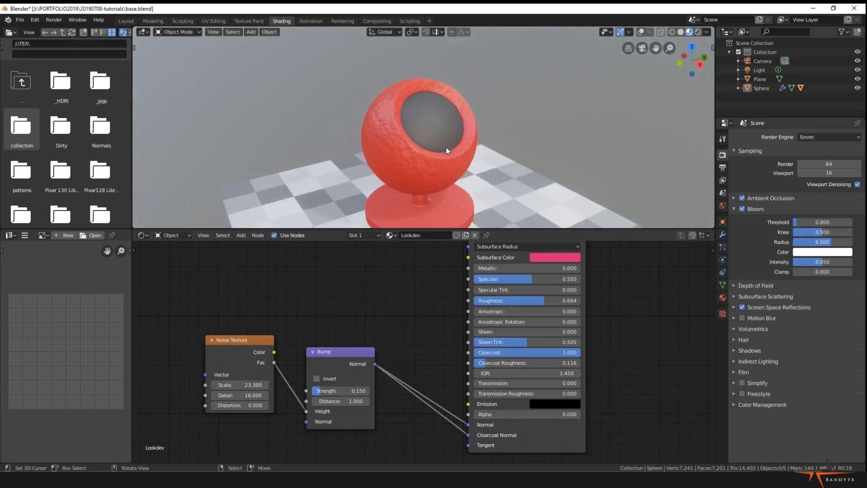
Select the Noise Texture and Bump nodes and review the complete node tree up to the Material Output.
left_click(241, 349)
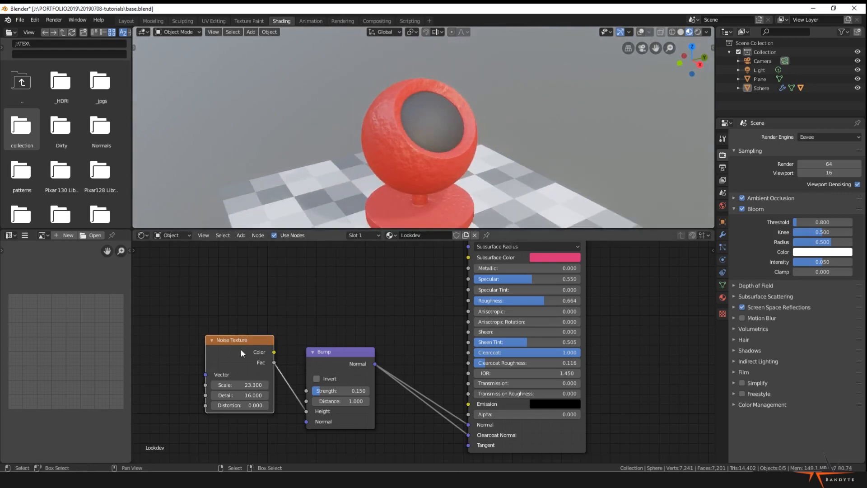
left_click(330, 361, "shift")
scroll(357, 298, "down", 3)
scroll(378, 298, "down", 3)
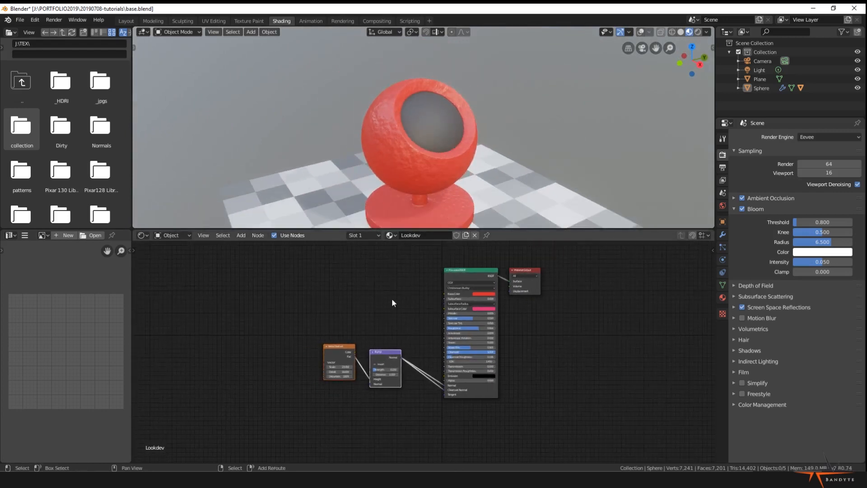
middle_click_drag(380, 297, 380, 317)
scroll(361, 309, "up", 3)
scroll(381, 317, "up", 1)
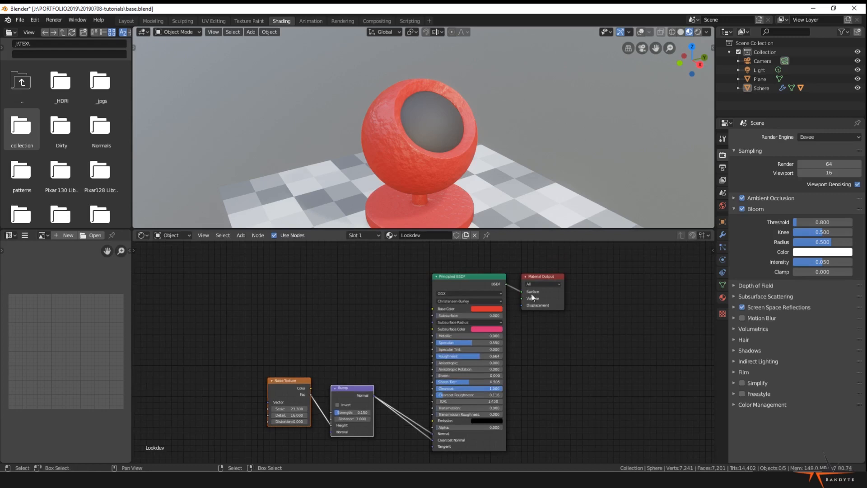
mouse_move(536, 354)
middle_mouse_down()
mouse_move(504, 353)
mouse_move(529, 357)
middle_mouse_up()
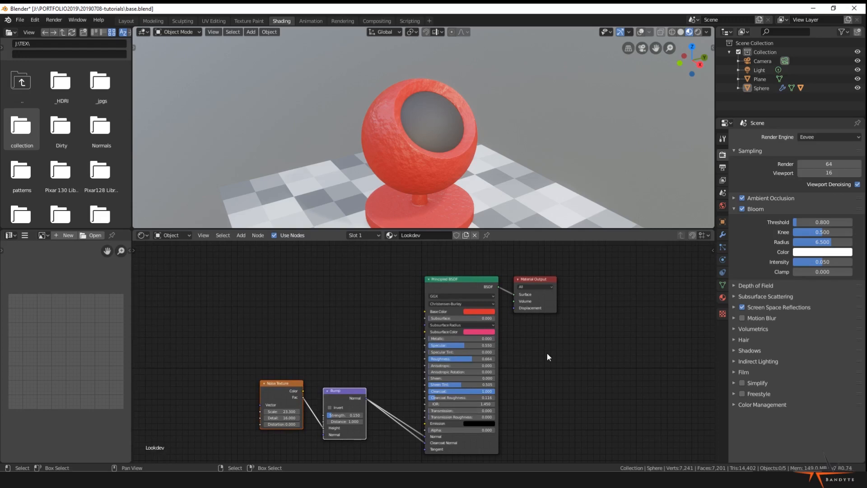
middle_click_drag(547, 353, 552, 402, "ctrl")
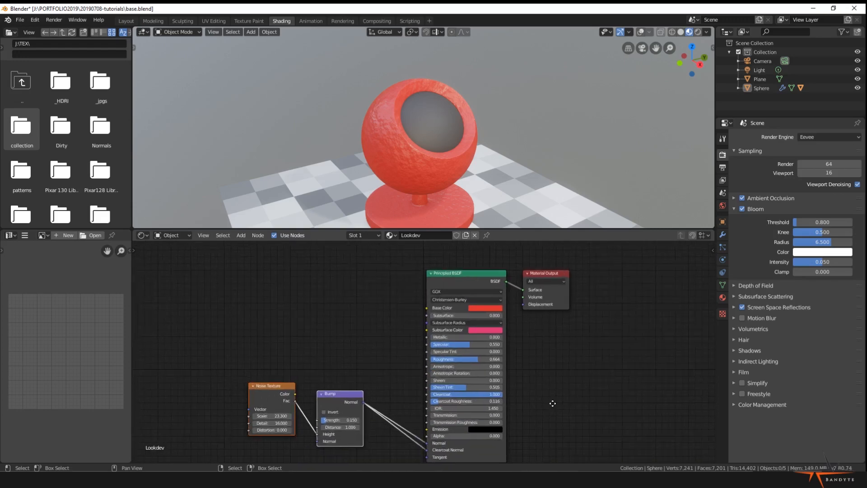